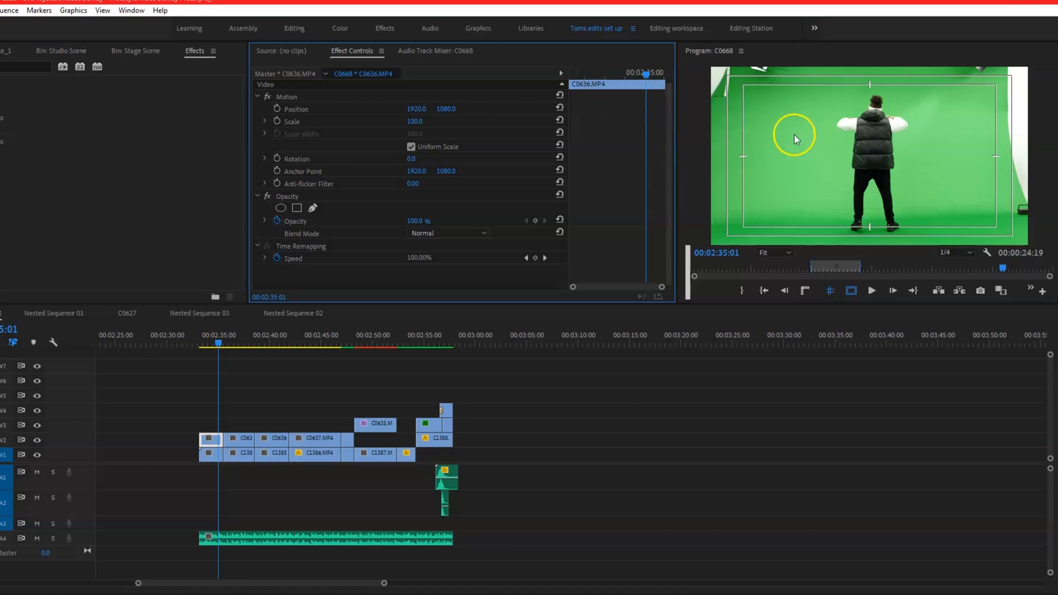
# Search the effects for "crop" and apply the Crop video effect to the C0636.MP4 clip.
pyautogui.click(17, 68)
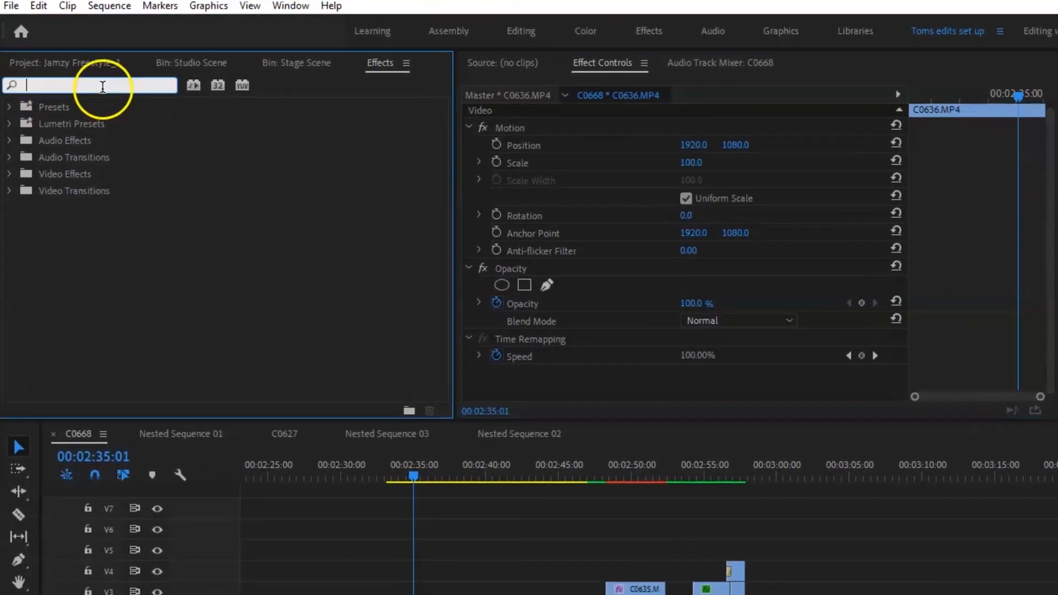
pyautogui.write('c')
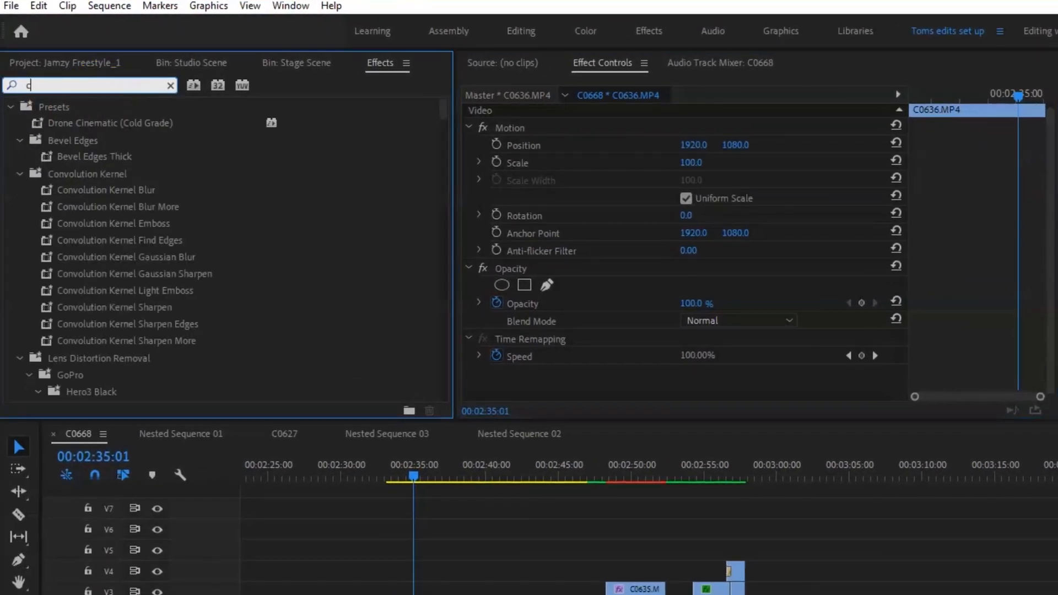
pyautogui.write('rop')
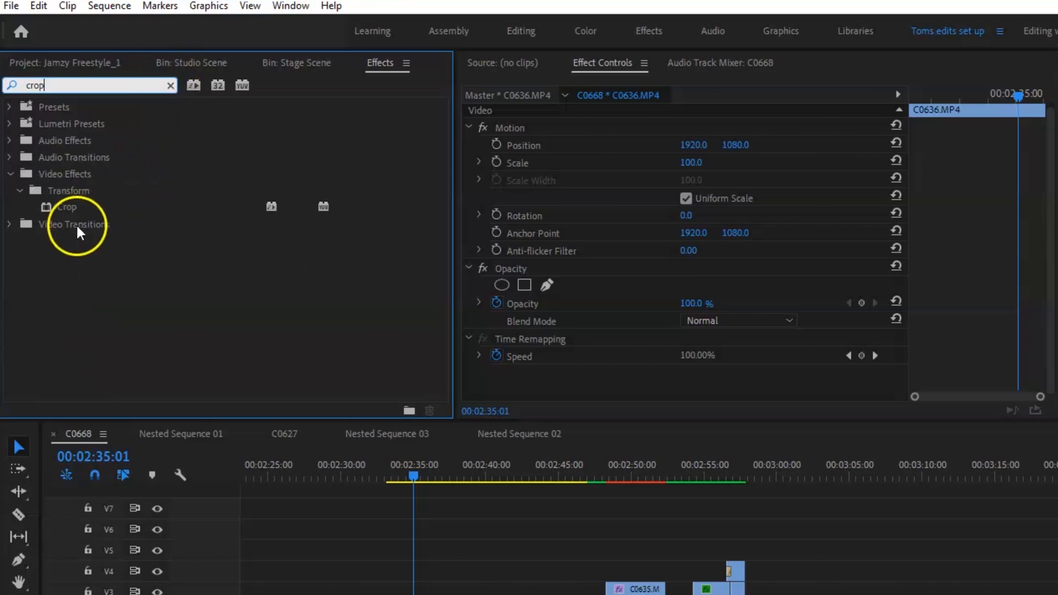
pyautogui.click(67, 208)
pyautogui.moveTo(67, 207); pyautogui.dragTo(568, 373)
pyautogui.scroll(-4, 672, 272)
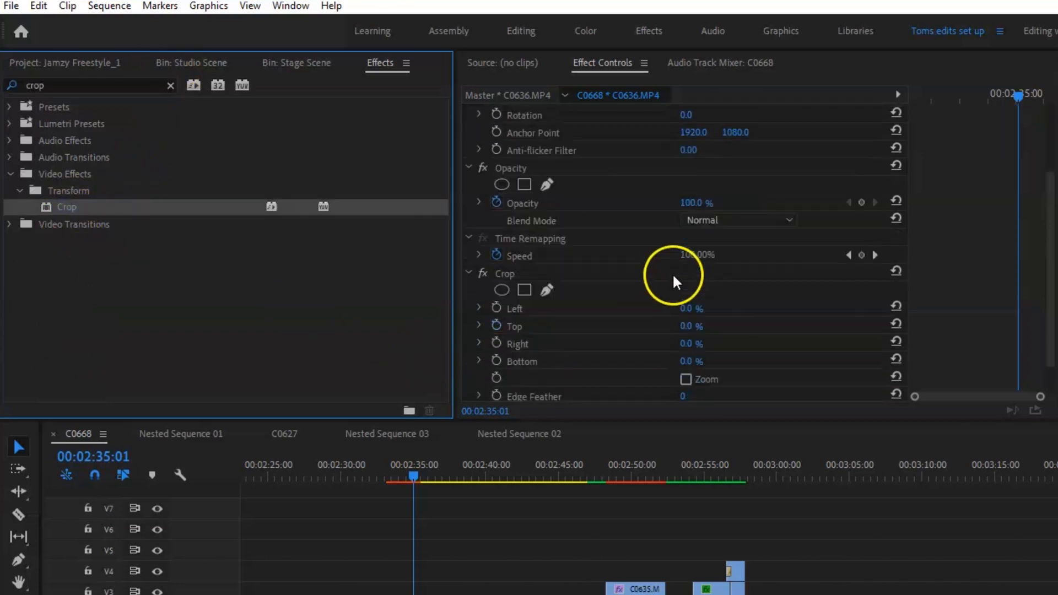
# Set the Crop effect's Left and Right values to 20% each, trimming the footage down to the green screen.
pyautogui.click(688, 267)
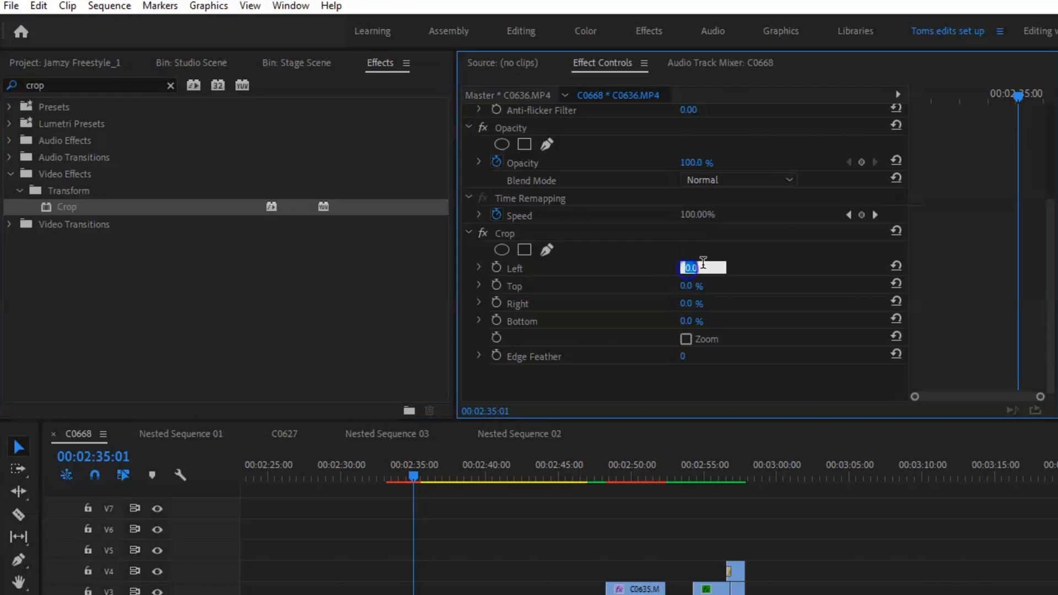
pyautogui.write('10')
pyautogui.press('Return')
pyautogui.click(687, 267)
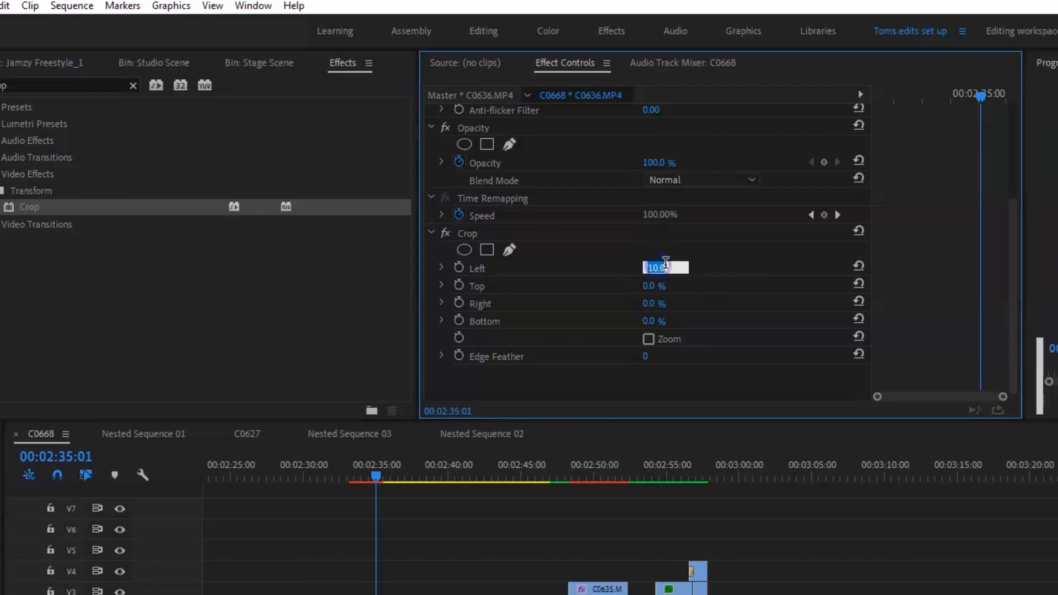
pyautogui.write('20')
pyautogui.press('Return')
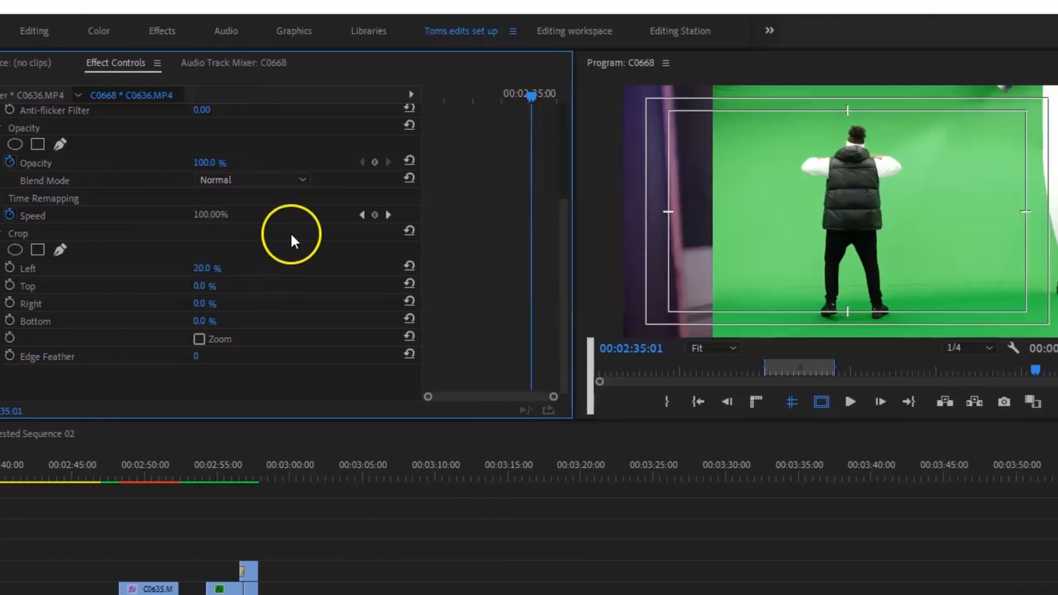
pyautogui.click(199, 304)
pyautogui.write('20')
pyautogui.press('Return')
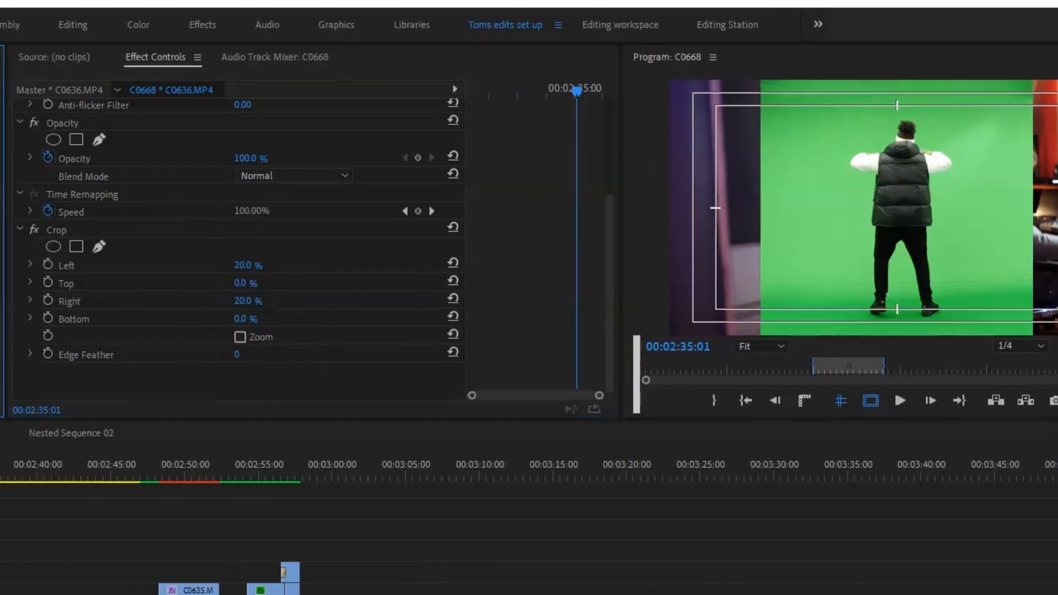
# Find Ultra Key among the Keying video effects and apply it to the C0636.MP4 clip.
pyautogui.click(2, 145)
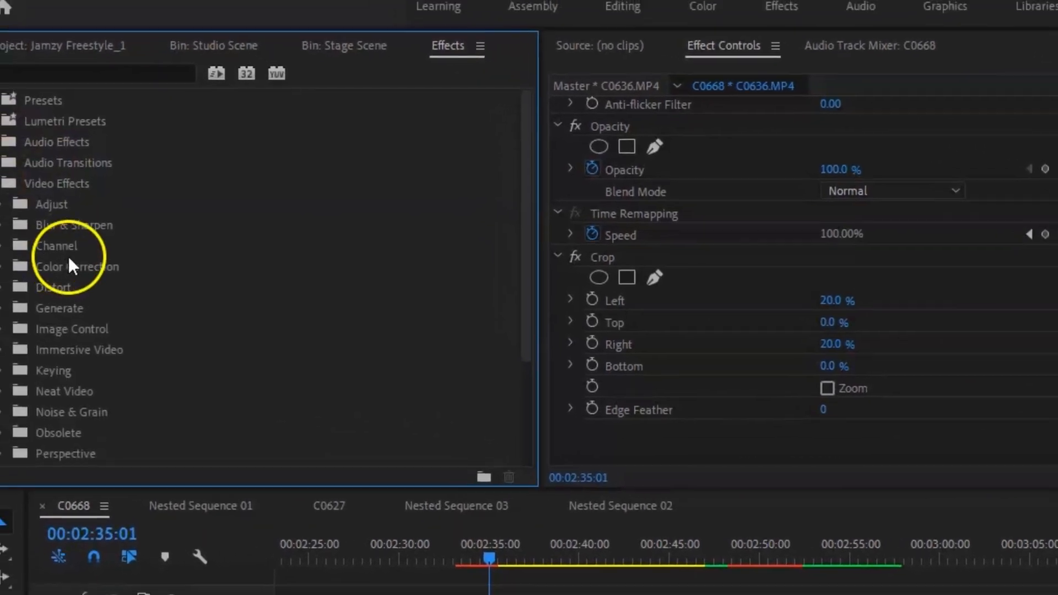
pyautogui.scroll(-3, 77, 269)
pyautogui.click(23, 287)
pyautogui.scroll(-3, 33, 287)
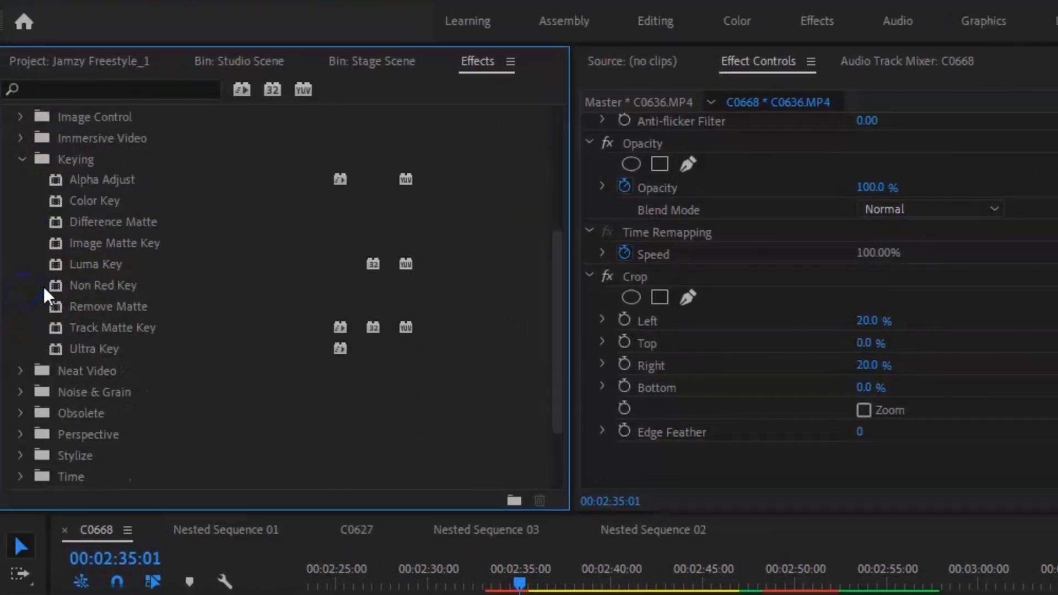
pyautogui.click(111, 346)
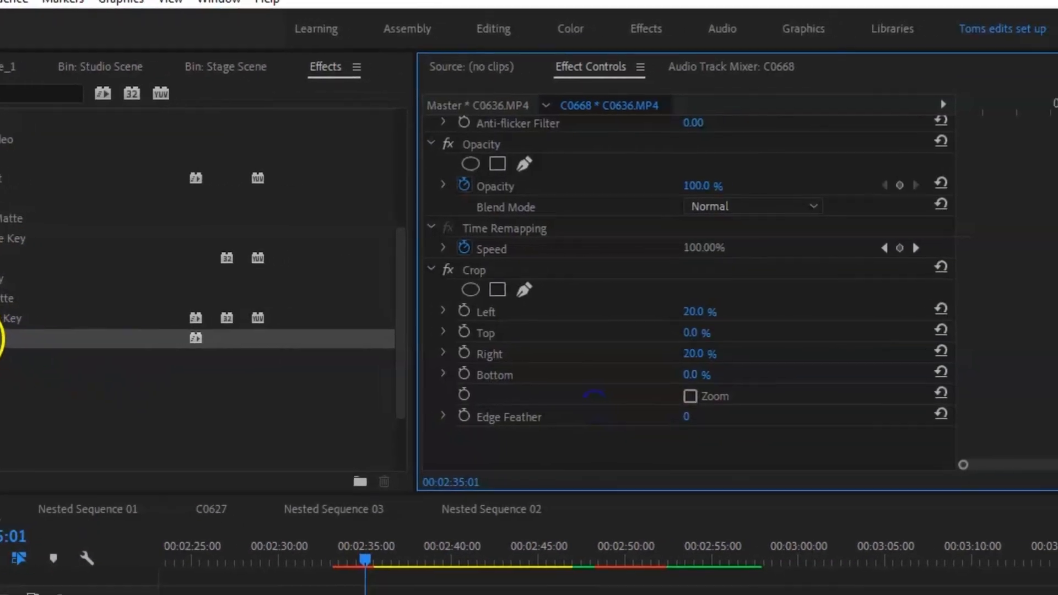
pyautogui.moveTo(2, 338); pyautogui.dragTo(513, 441)
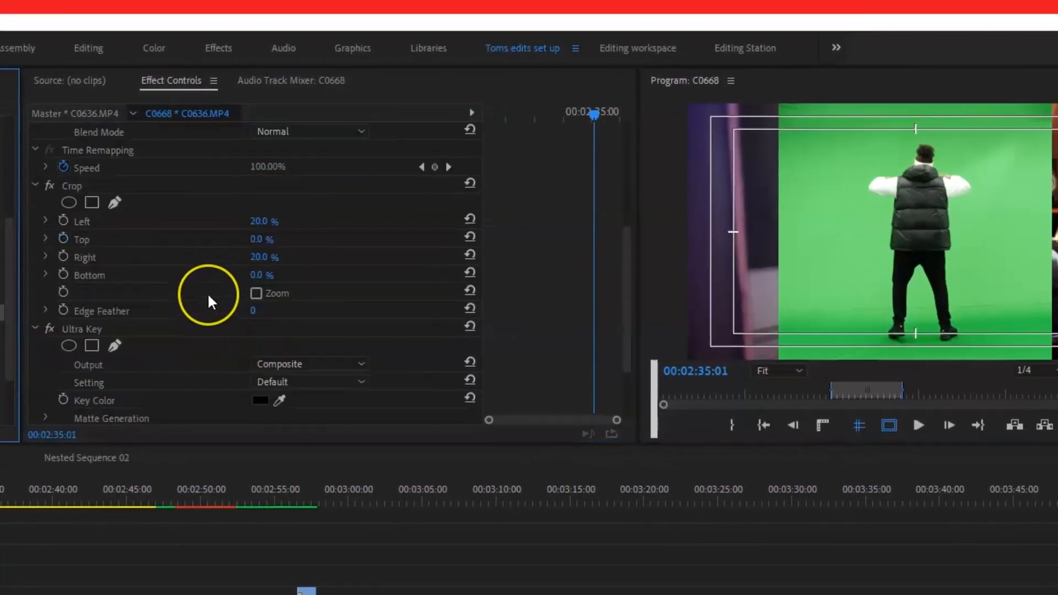
pyautogui.scroll(-4, 207, 293)
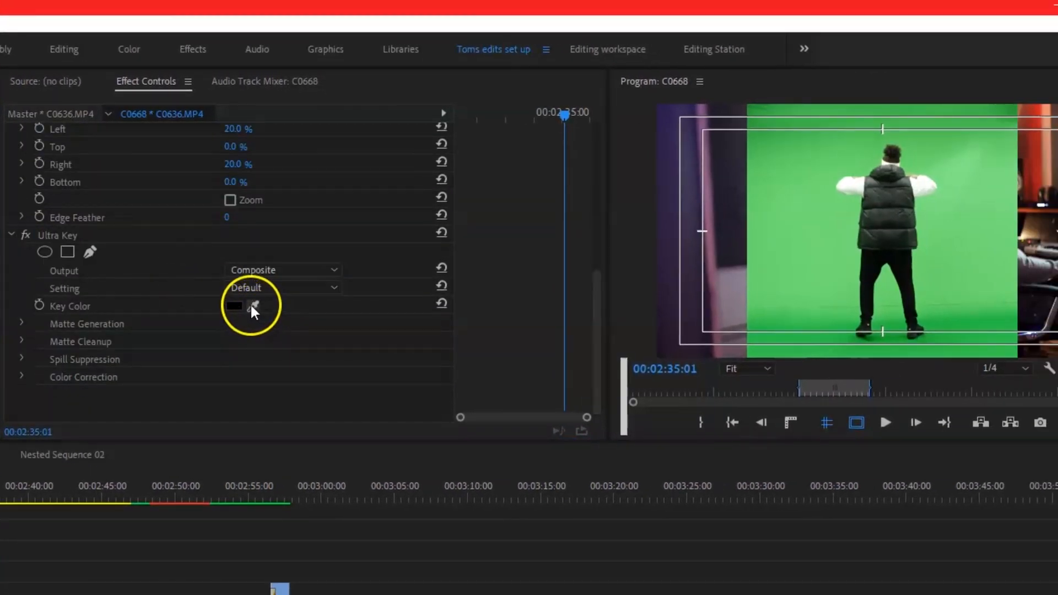
# Set Ultra Key's key color by sampling the green screen beside the performer.
pyautogui.click(253, 306)
pyautogui.click(820, 227)
pyautogui.click(820, 219)
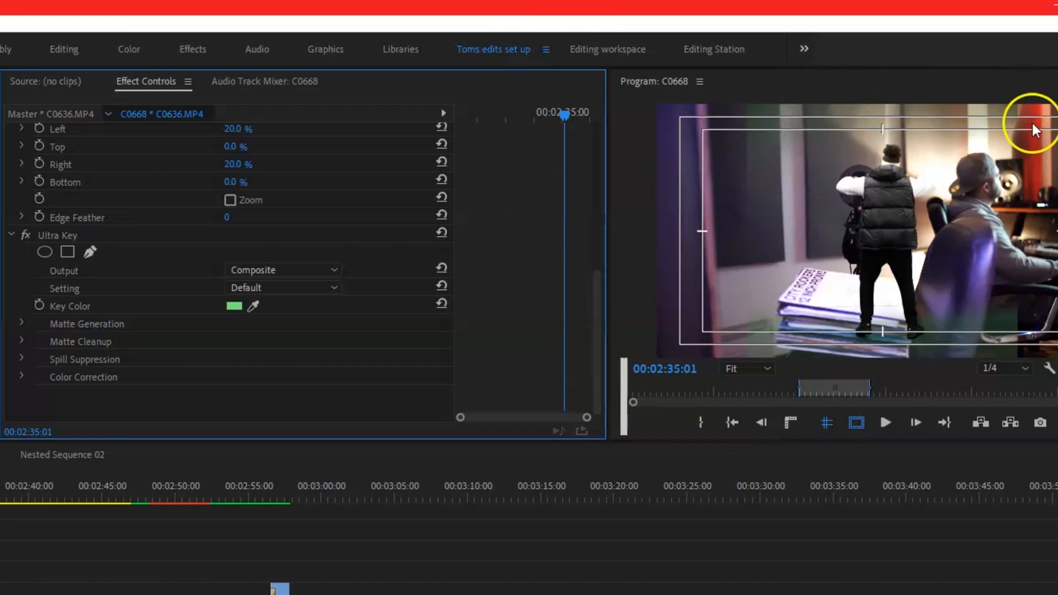
# Set the Transparency of Ultra Key's Matte Generation to 60.
pyautogui.click(21, 322)
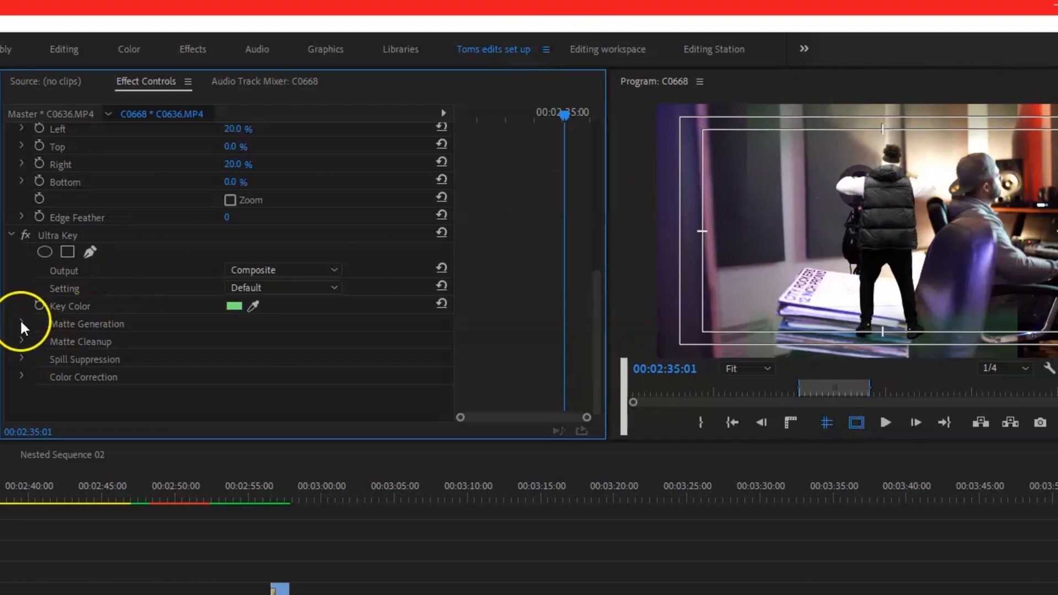
pyautogui.scroll(-3, 74, 319)
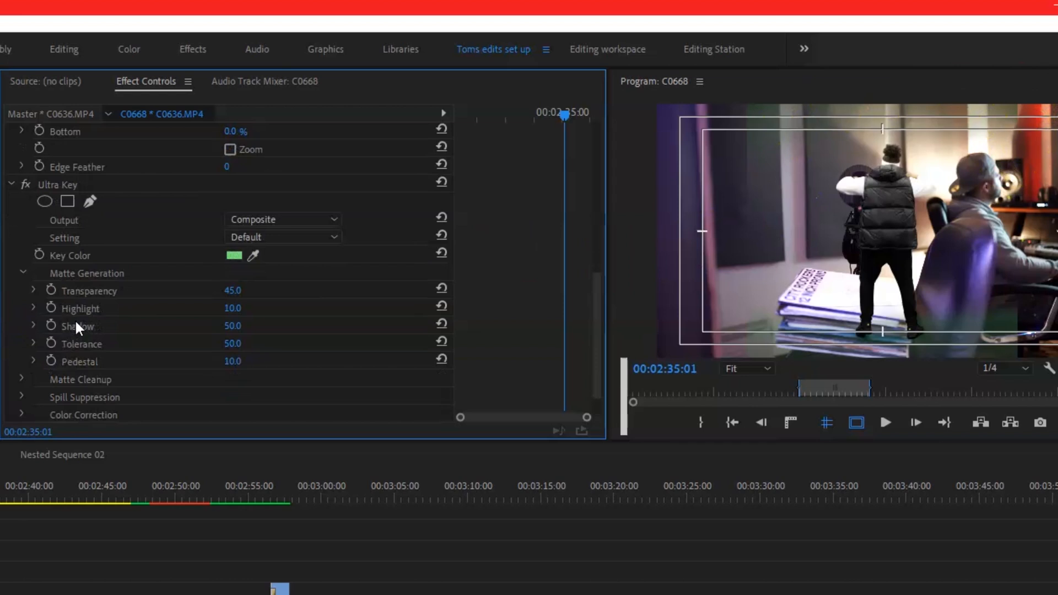
pyautogui.moveTo(232, 291); pyautogui.dragTo(328, 304)
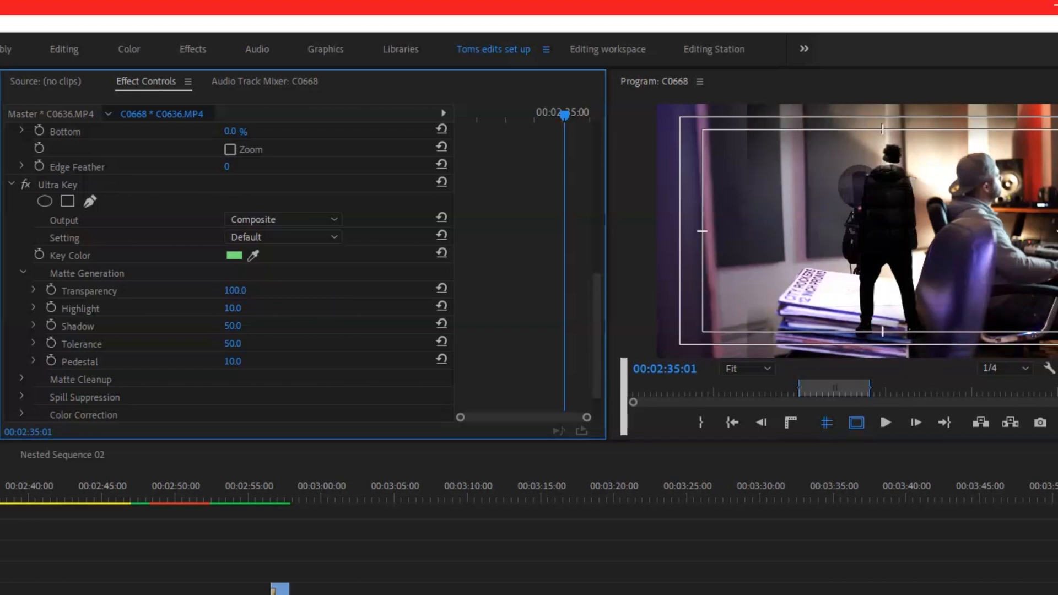
pyautogui.click(238, 290)
pyautogui.moveTo(238, 291); pyautogui.dragTo(209, 297)
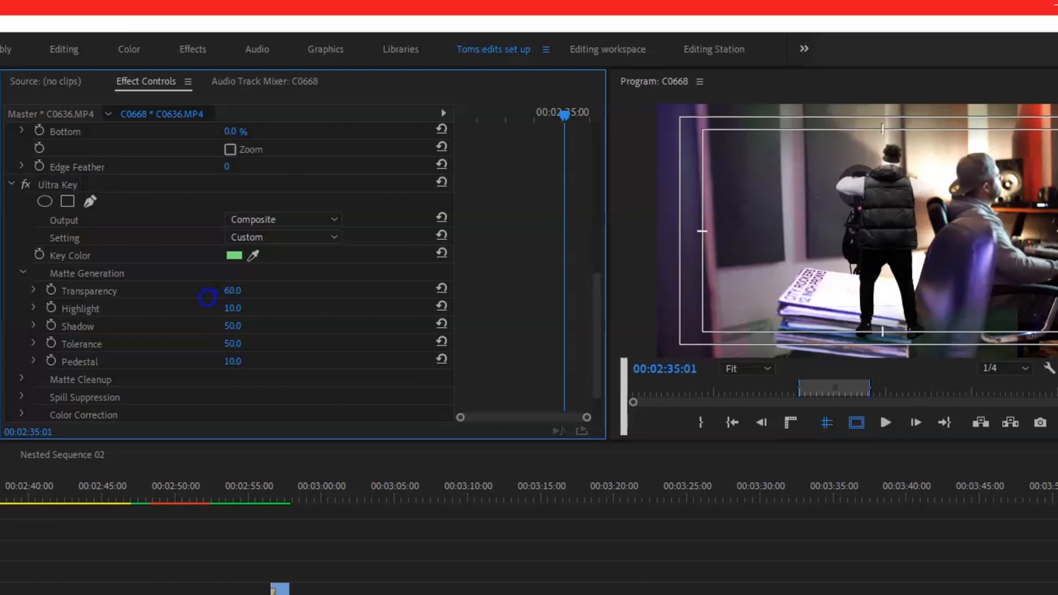
# Set the Matte Generation values of Ultra Key: Highlight to 68, Tolerance to 100 and Pedestal to 100.
pyautogui.moveTo(233, 308); pyautogui.dragTo(284, 314)
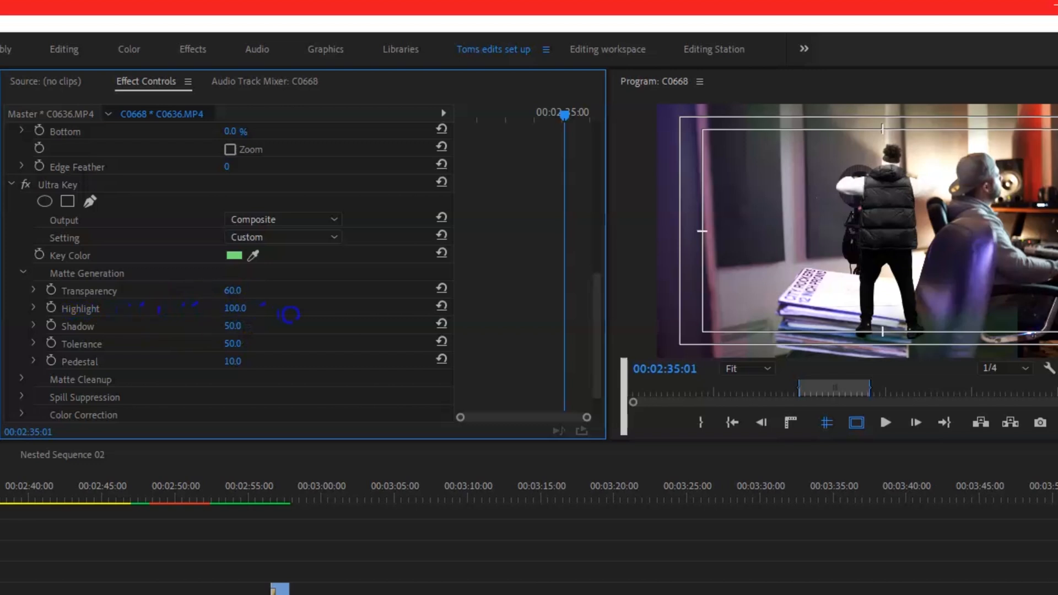
pyautogui.moveTo(268, 318); pyautogui.dragTo(361, 349)
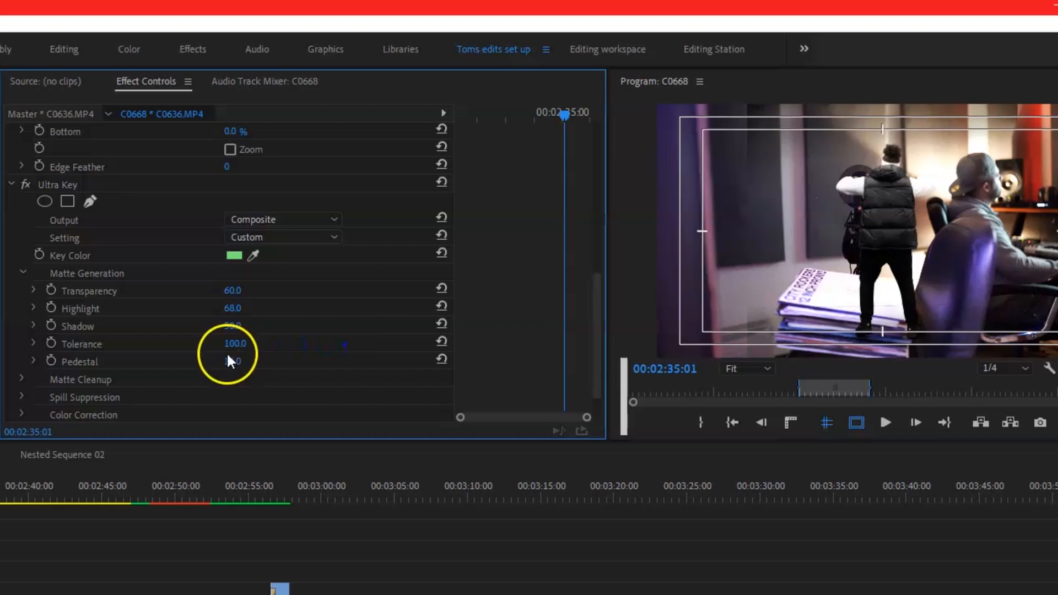
pyautogui.moveTo(238, 361); pyautogui.dragTo(330, 364)
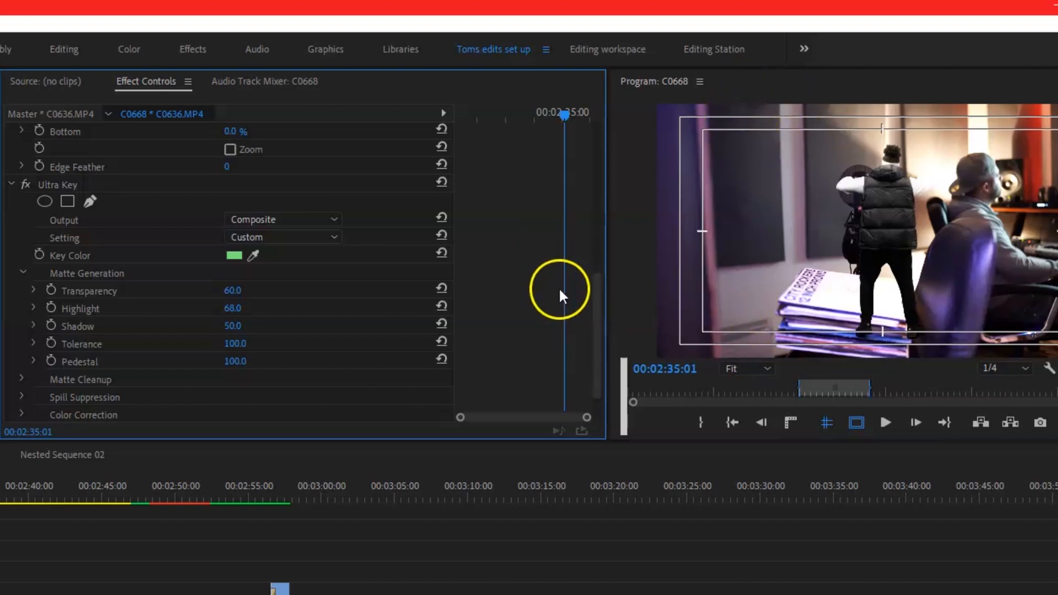
# Draw a closed freeform opacity mask loosely around the keyed performer from head to feet.
pyautogui.scroll(10, 600, 314)
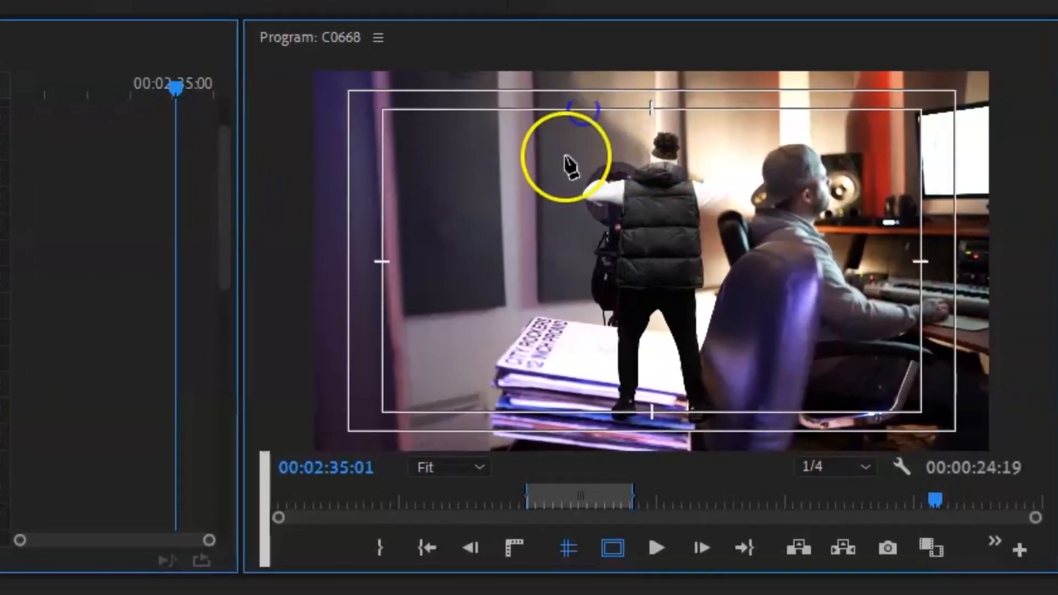
pyautogui.click(634, 113)
pyautogui.click(601, 191)
pyautogui.click(541, 319)
pyautogui.click(558, 412)
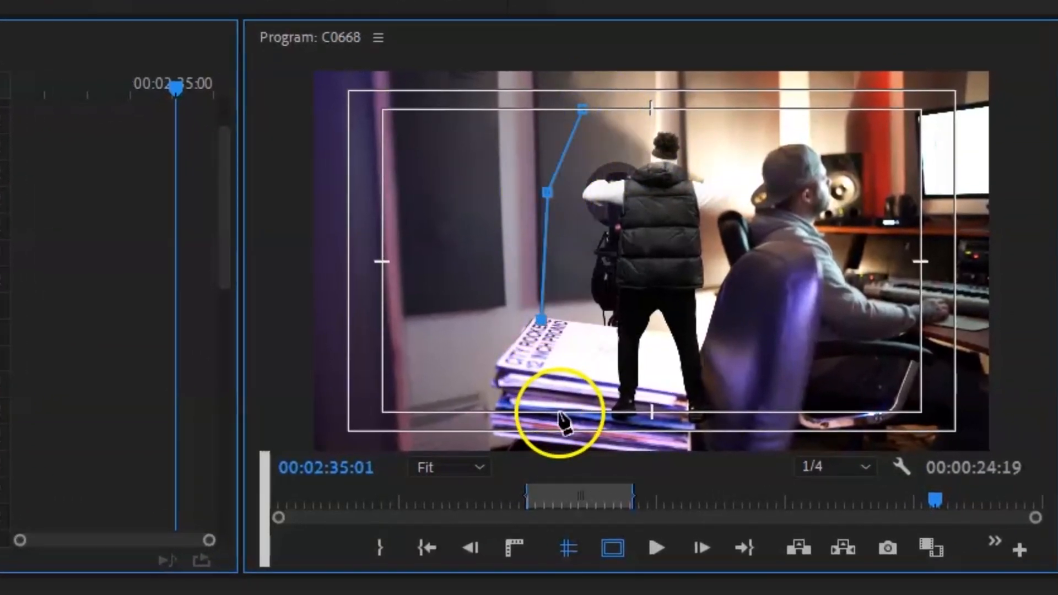
pyautogui.click(636, 445)
pyautogui.click(710, 448)
pyautogui.click(760, 424)
pyautogui.click(773, 318)
pyautogui.click(747, 193)
pyautogui.moveTo(748, 196); pyautogui.dragTo(766, 211)
pyautogui.click(764, 151)
pyautogui.click(719, 109)
pyautogui.click(639, 101)
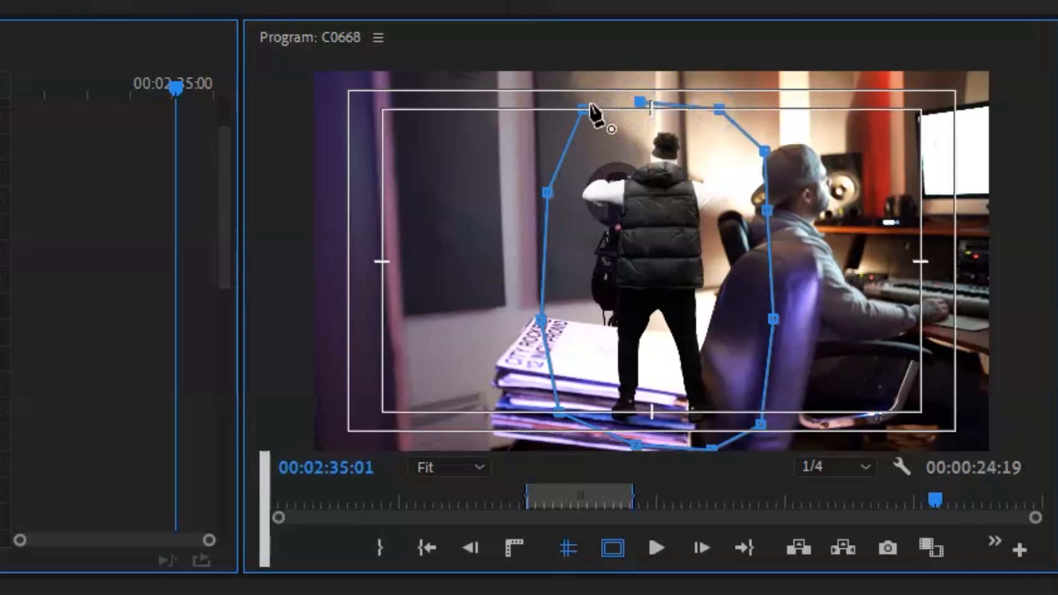
pyautogui.click(583, 109)
# Scale the masked clip to 61 and set its horizontal position to 1678, standing the performer on the record stack.
pyautogui.moveTo(224, 267); pyautogui.dragTo(226, 217)
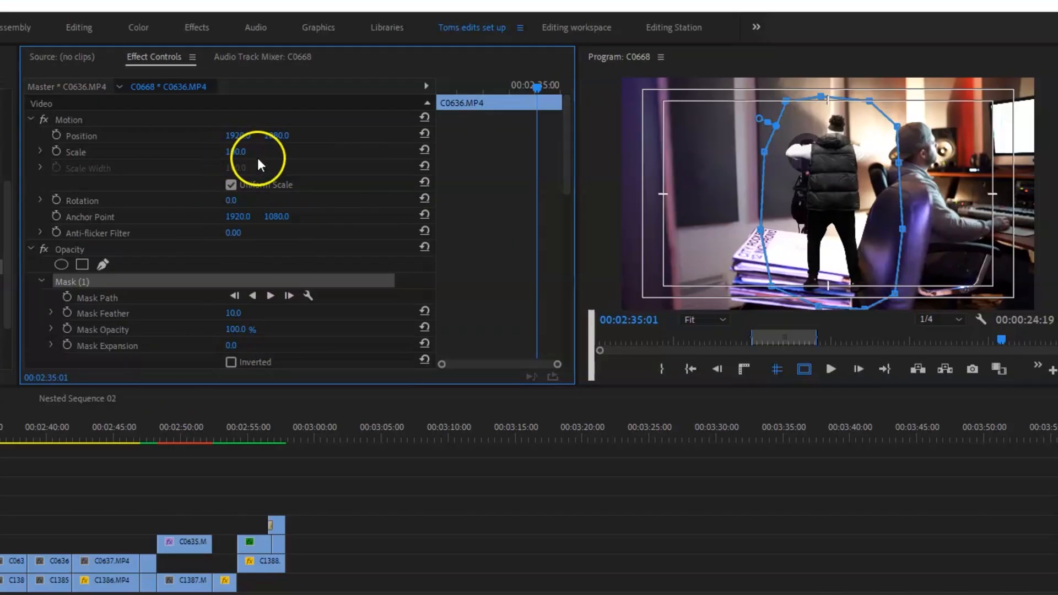
pyautogui.moveTo(237, 152); pyautogui.dragTo(56, 136)
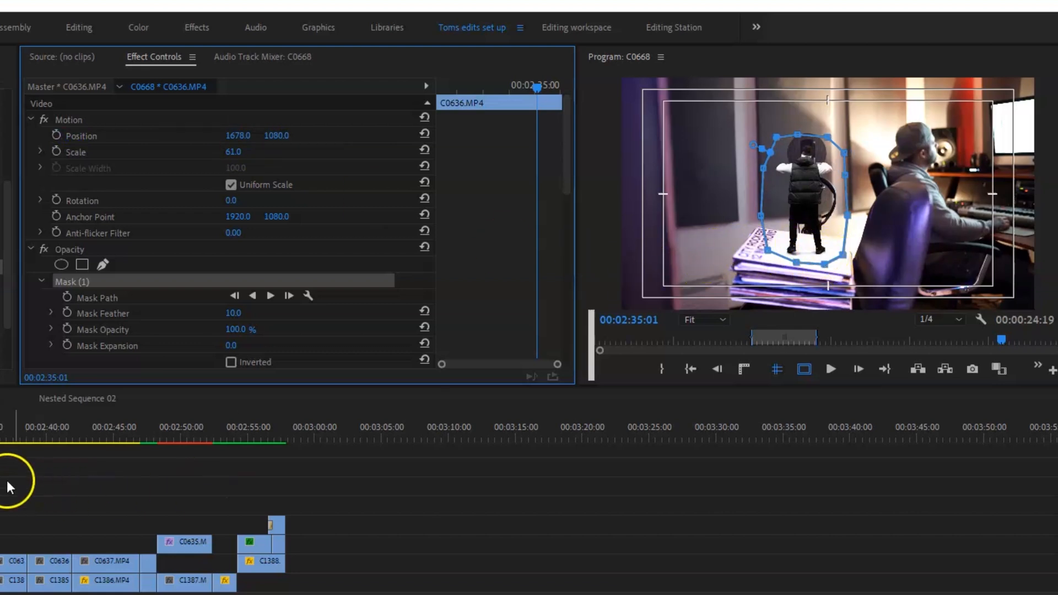
# Play back the composite from about 00:02:33 to review the small performer on the records.
pyautogui.click(0, 433)
pyautogui.press('space')
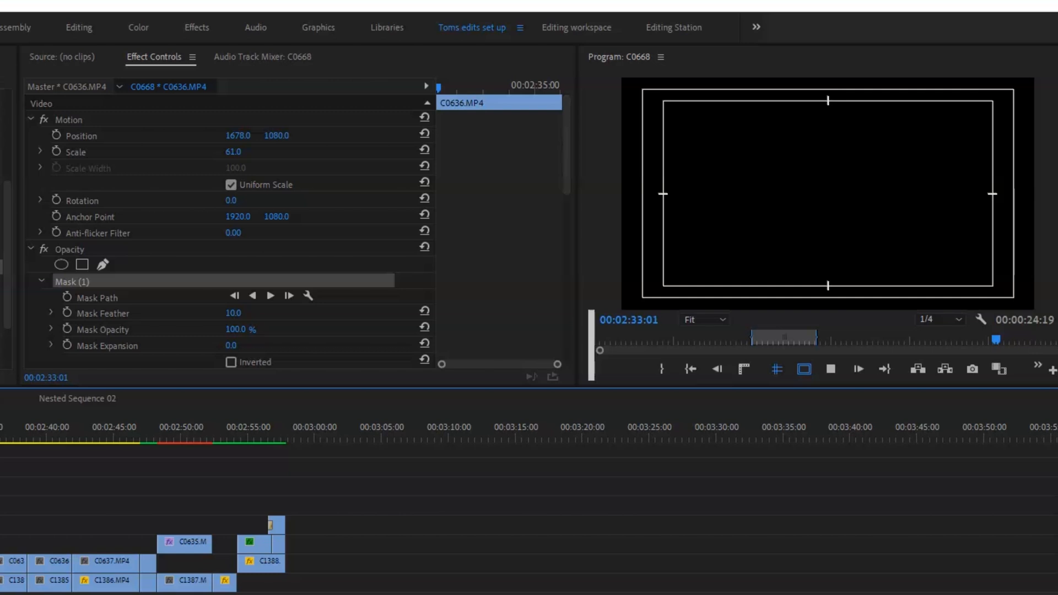
pyautogui.press('space')
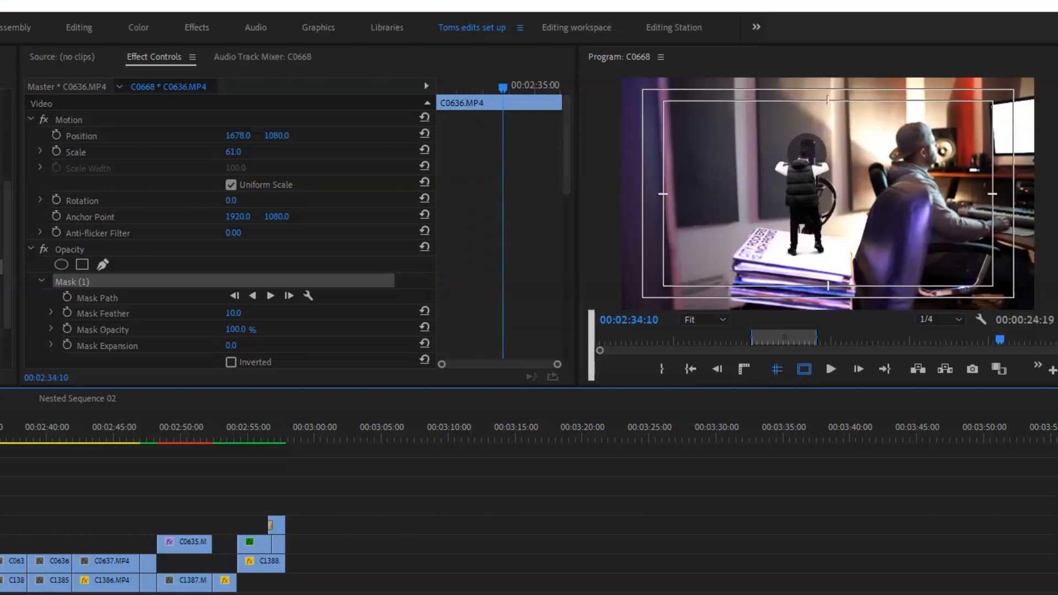
pyautogui.press('space')
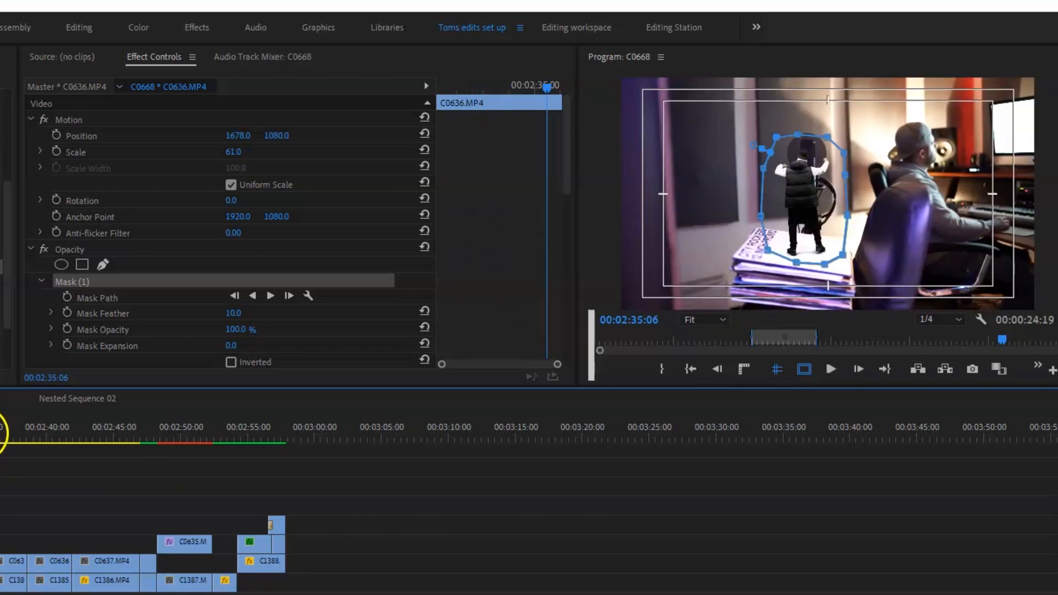
# Delete the next, untreated C0636 segment, extend the keyed clip over the gap and split it at the background clip's cut.
pyautogui.click(12, 562)
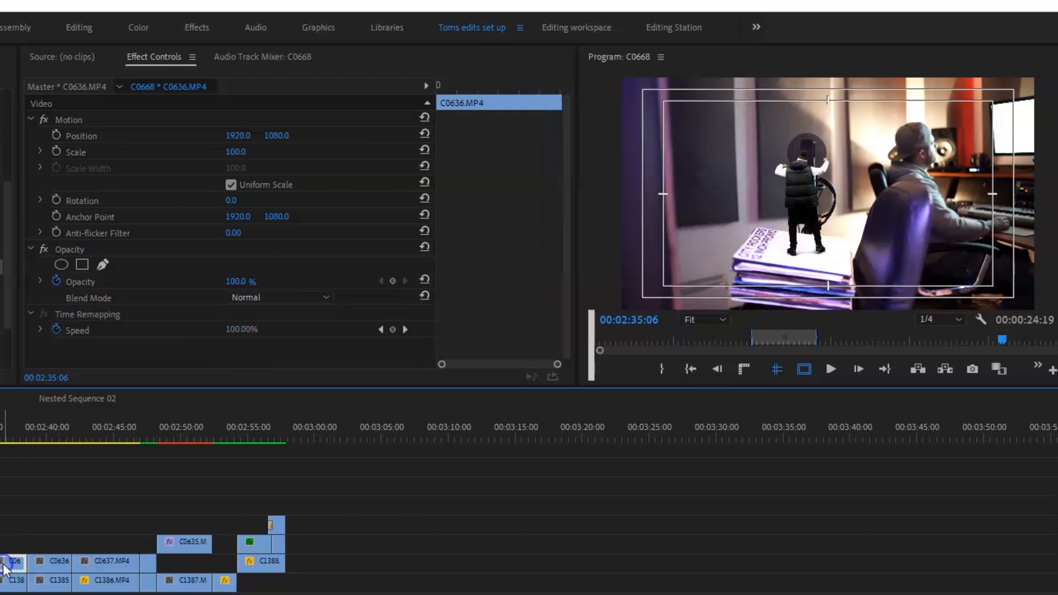
pyautogui.press('Delete')
pyautogui.moveTo(0, 563); pyautogui.dragTo(26, 563)
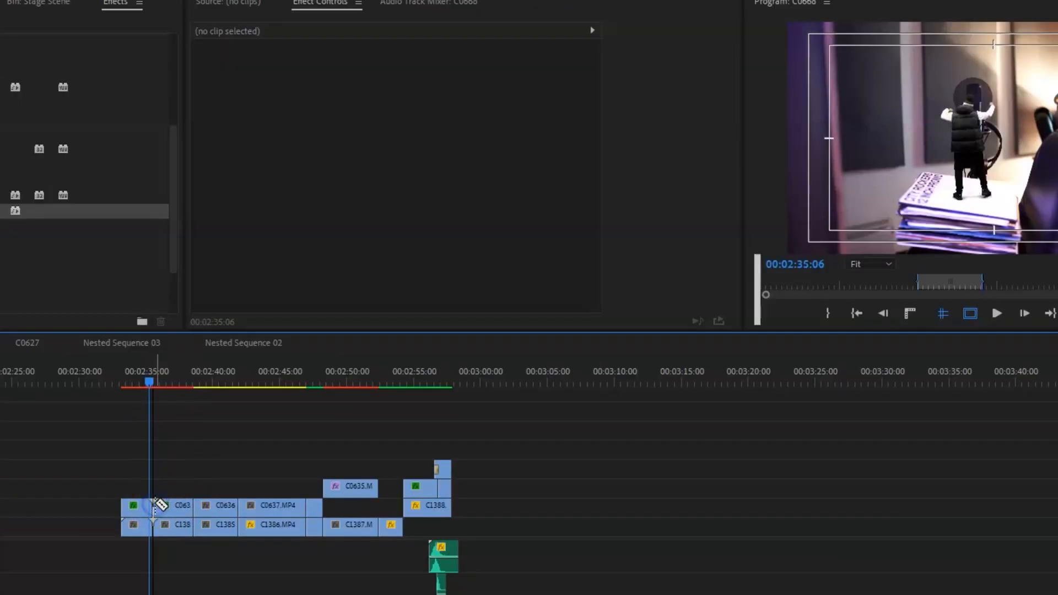
# At 00:02:36:11, set the scale of the background clip C1384.MP4 to 150.
pyautogui.click(168, 389)
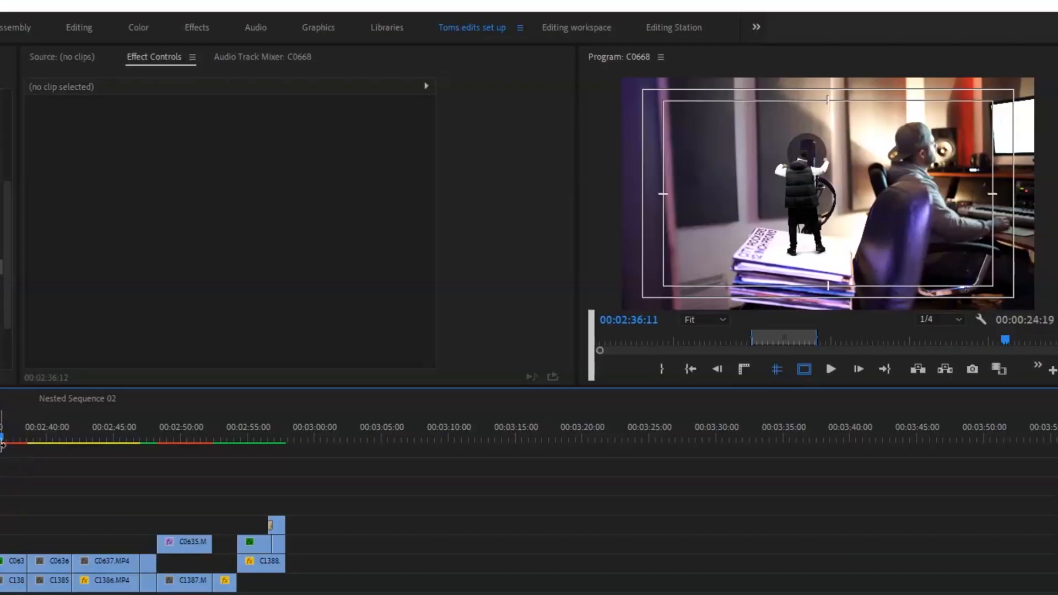
pyautogui.click(10, 579)
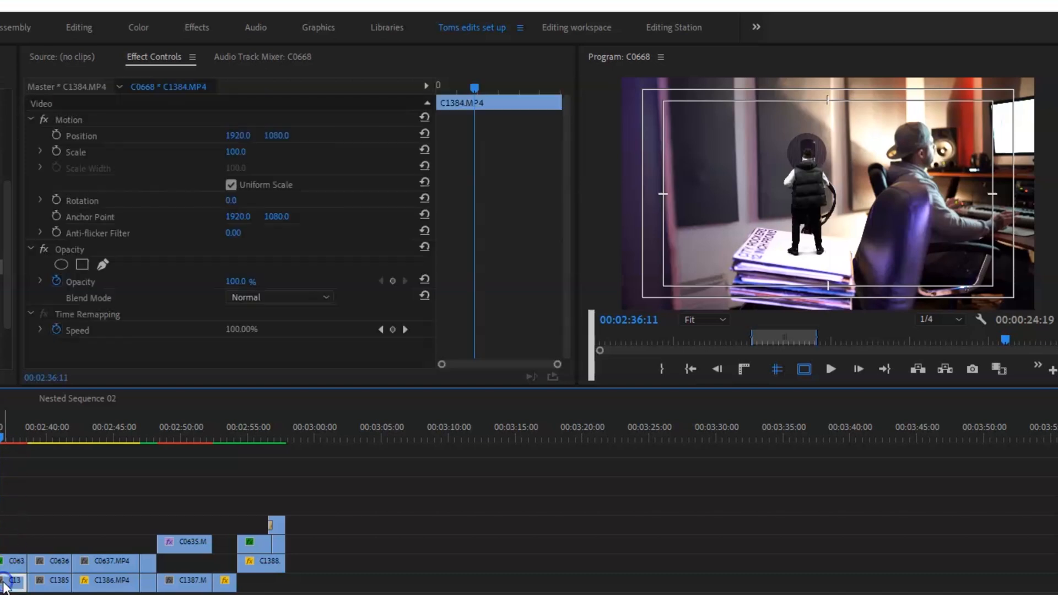
pyautogui.click(234, 152)
pyautogui.write('150')
pyautogui.press('Return')
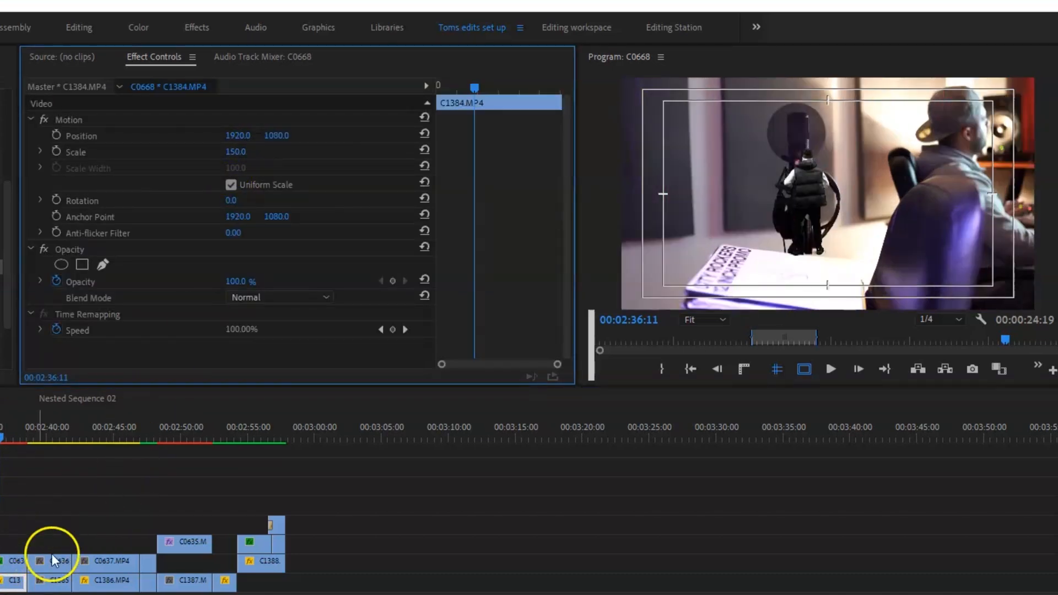
# Set the second keyed C0636 segment's scale to 90 and position to 1595, 1045, matching the performer to the enlarged background.
pyautogui.click(12, 561)
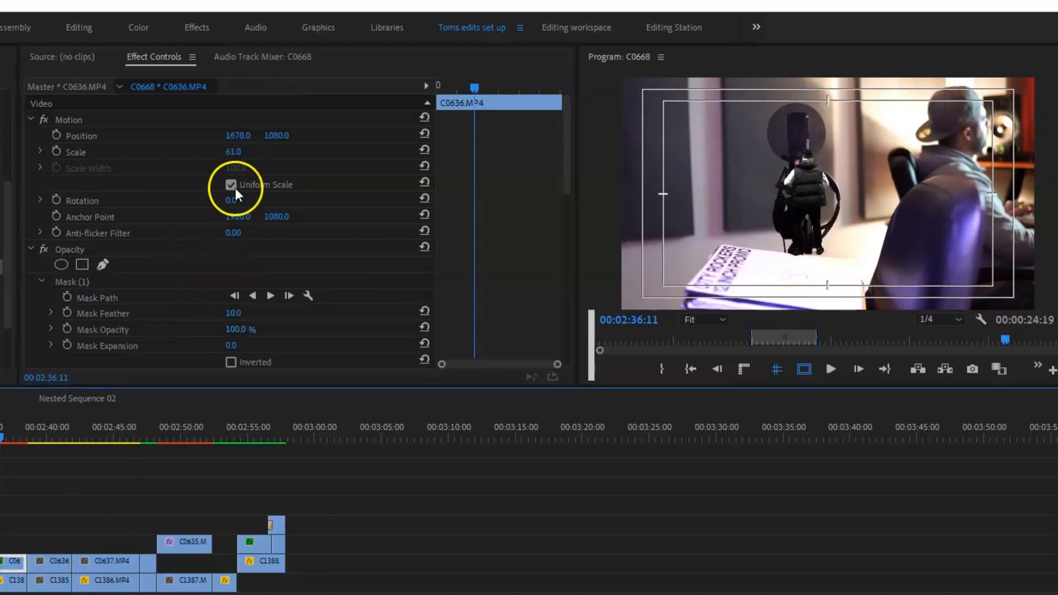
pyautogui.moveTo(235, 159); pyautogui.dragTo(247, 154)
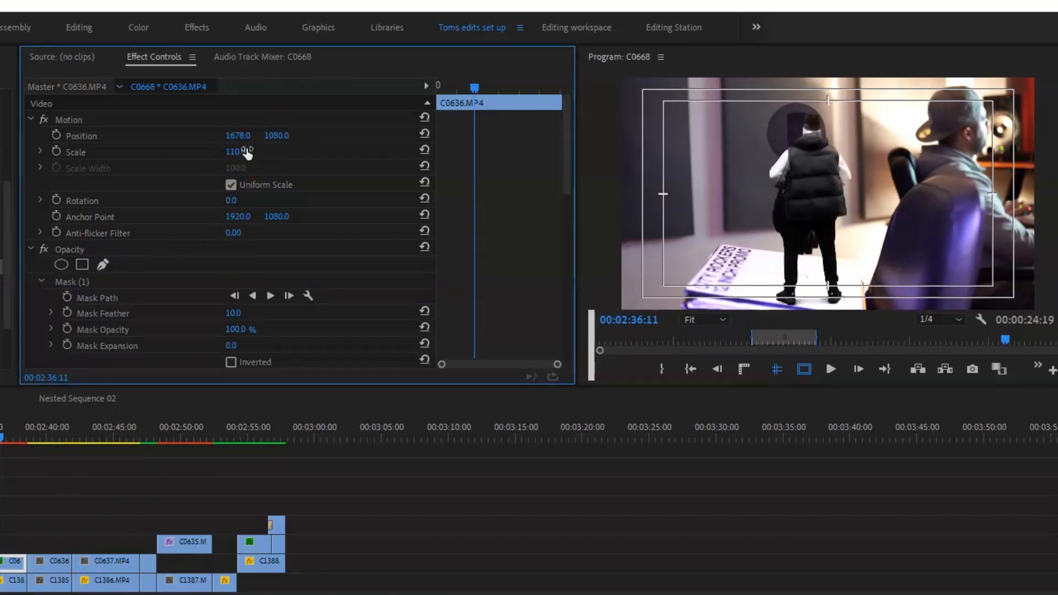
pyautogui.moveTo(239, 155); pyautogui.dragTo(279, 135)
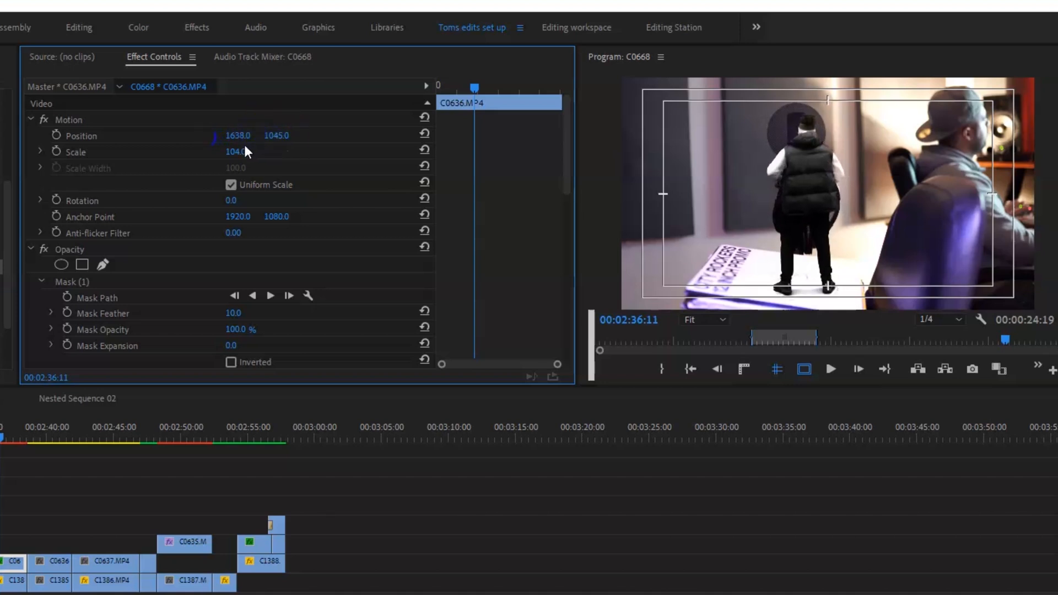
pyautogui.write('90')
pyautogui.press('Return')
pyautogui.moveTo(238, 135); pyautogui.dragTo(210, 136)
pyautogui.press('Up')
pyautogui.moveTo(1, 436); pyautogui.dragTo(0, 435)
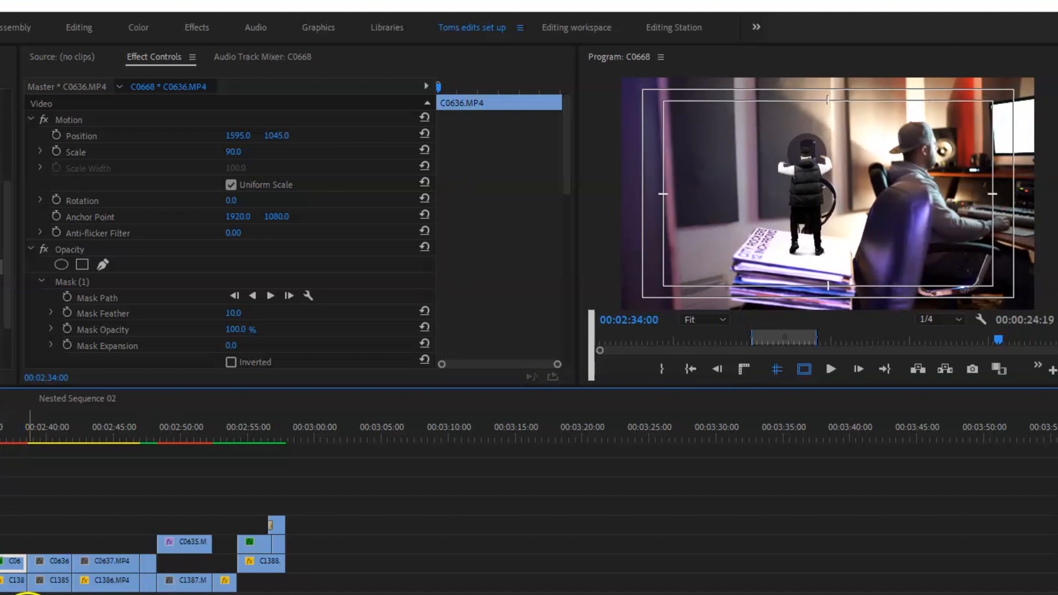
# Apply Ultra Key to the clip C0637.MP4 and sample the green backdrop beside the performer as its key color.
pyautogui.click(98, 432)
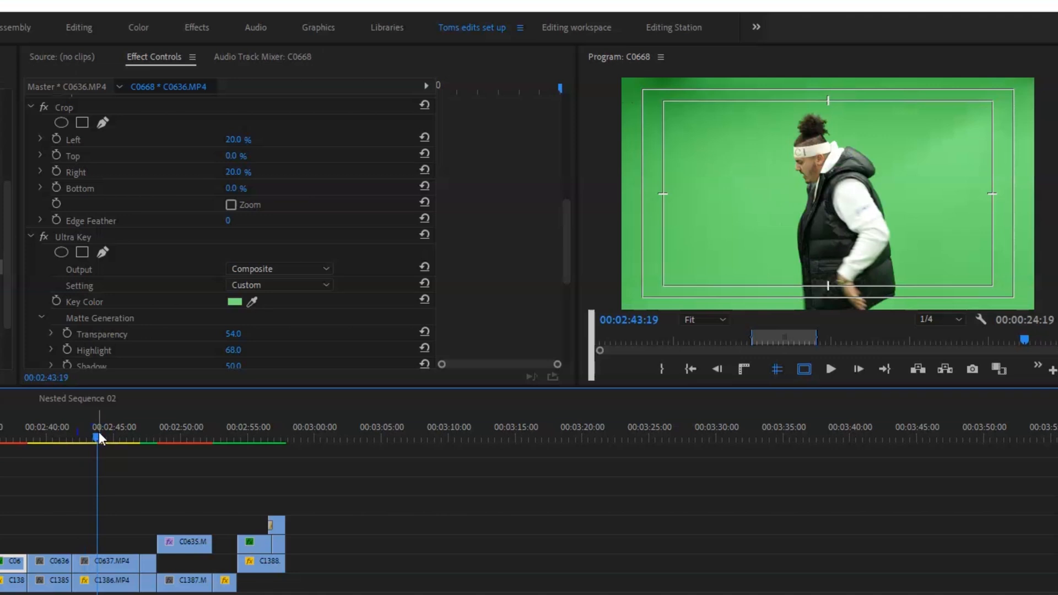
pyautogui.click(99, 432)
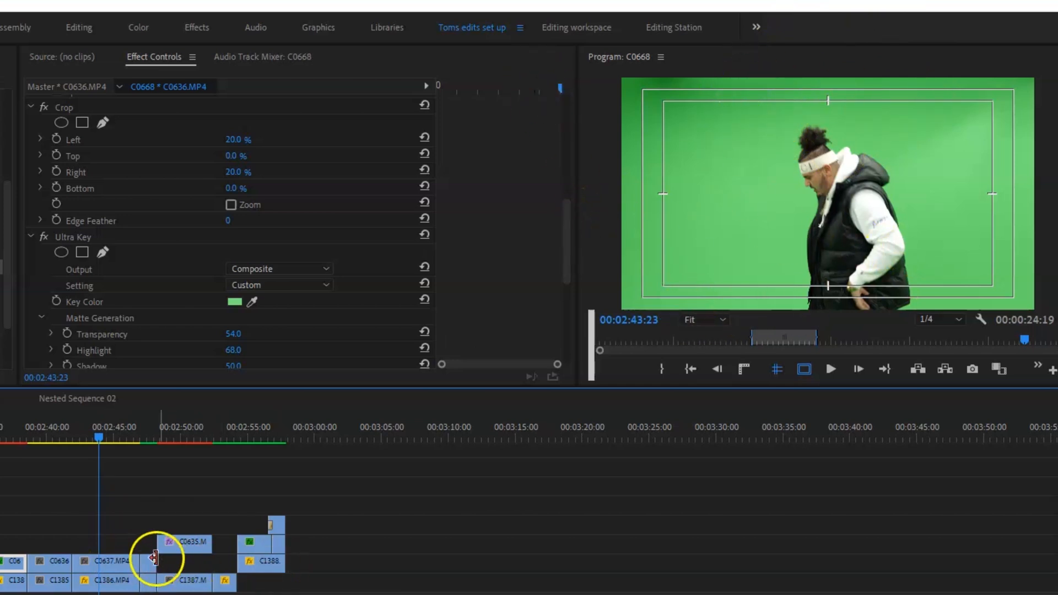
pyautogui.click(125, 563)
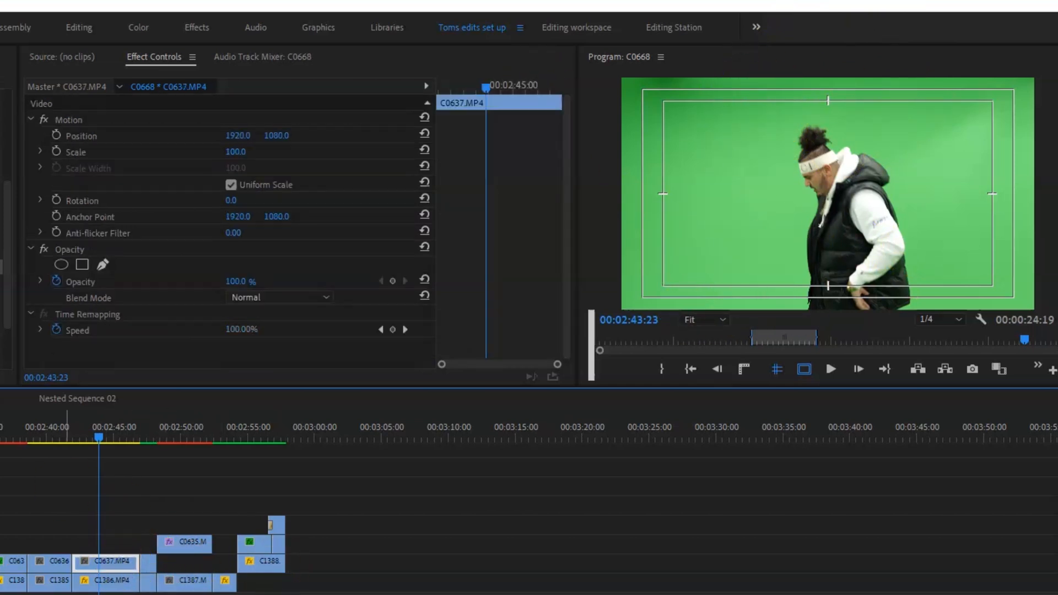
pyautogui.moveTo(0, 267); pyautogui.dragTo(187, 313)
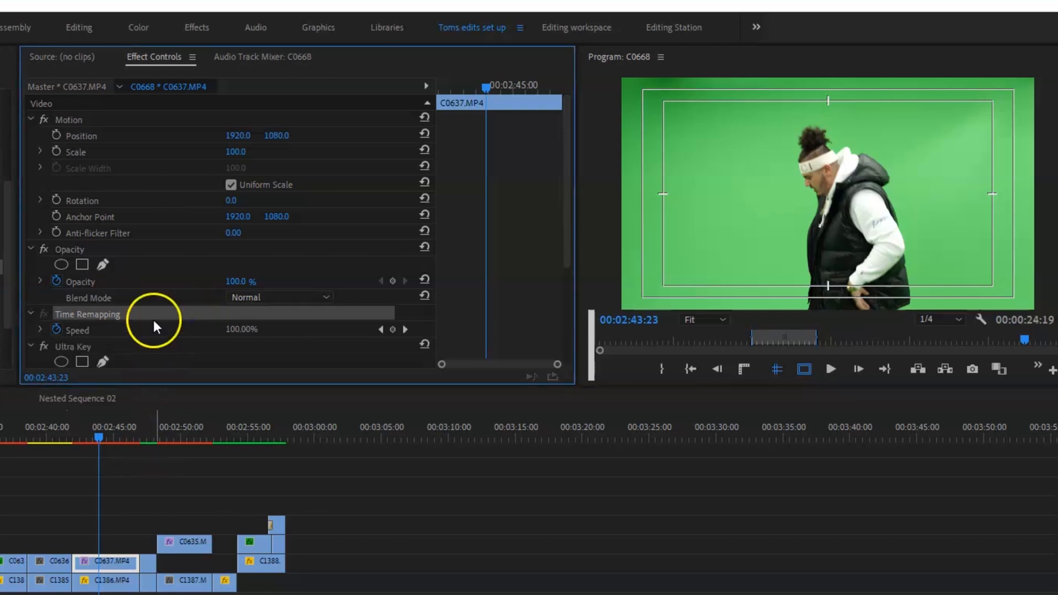
pyautogui.scroll(-3, 153, 321)
pyautogui.click(252, 262)
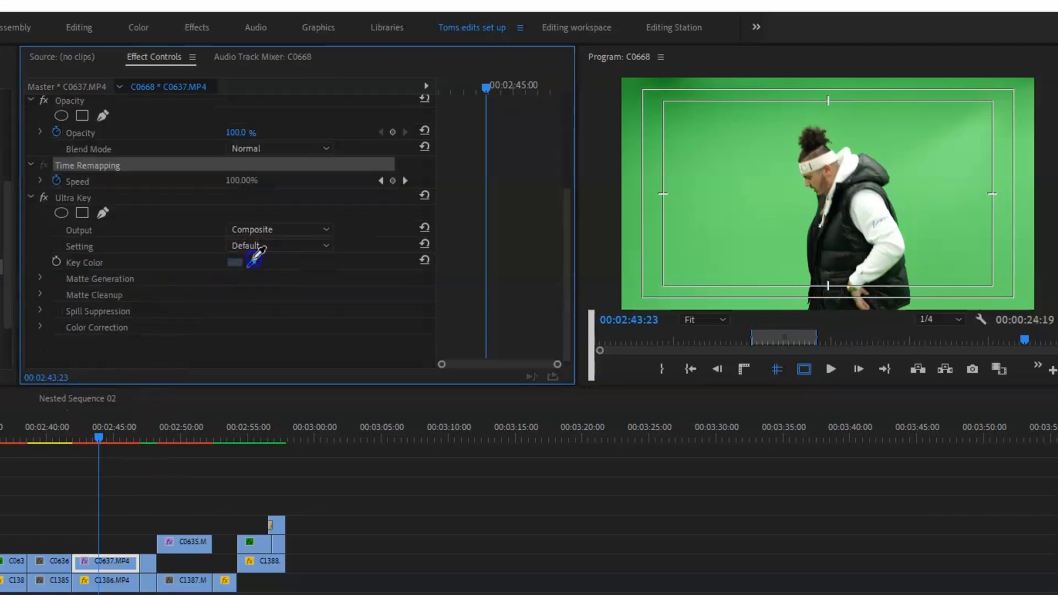
pyautogui.click(740, 177)
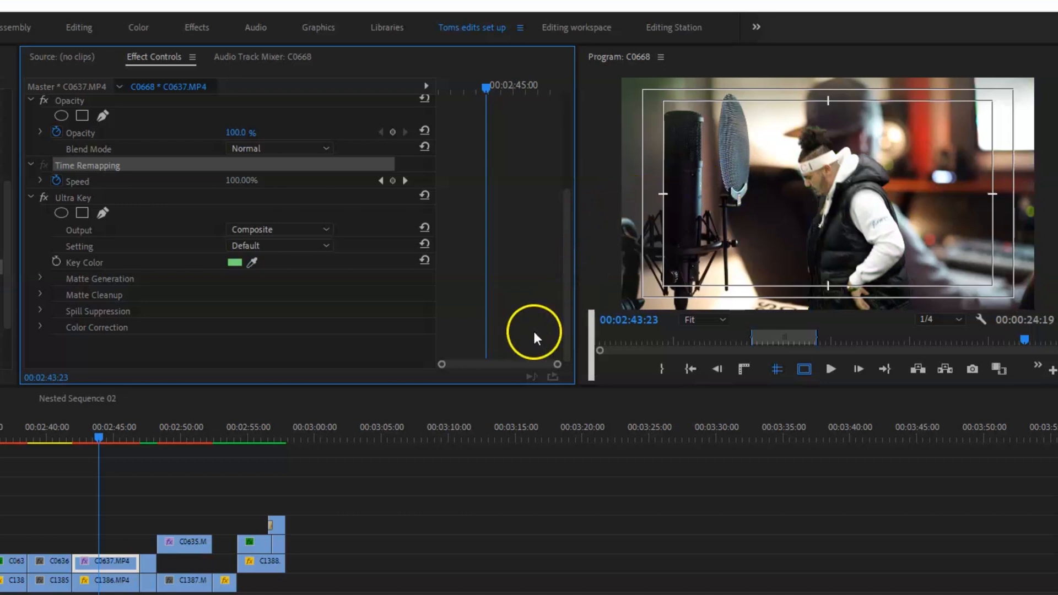
# At 00:02:45:03, set the Ultra Key matte generation of C0637.MP4 to tolerance 72 and pedestal 32.
pyautogui.moveTo(107, 433); pyautogui.dragTo(117, 435)
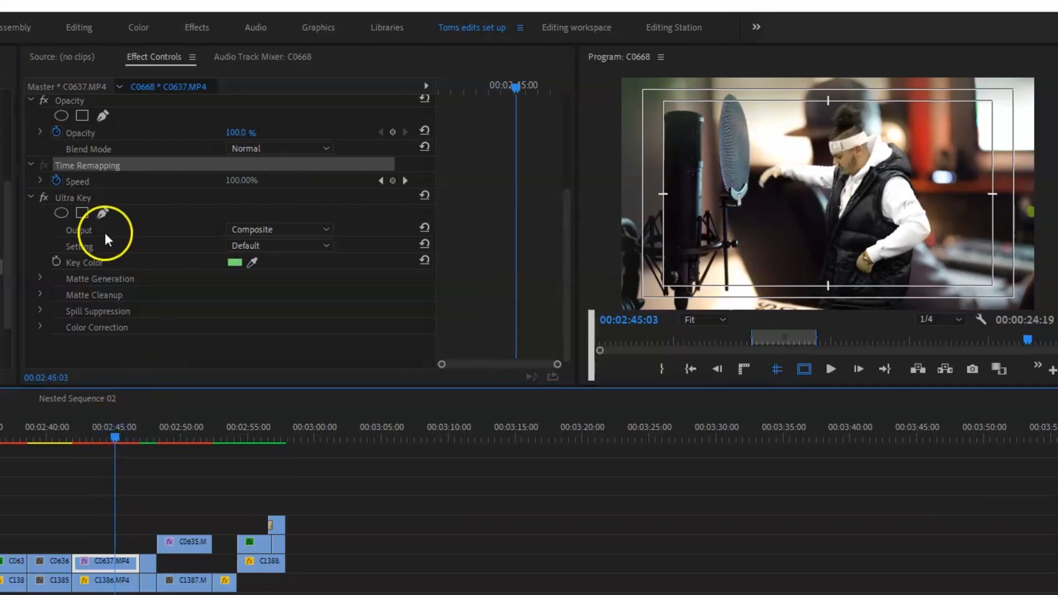
pyautogui.click(41, 278)
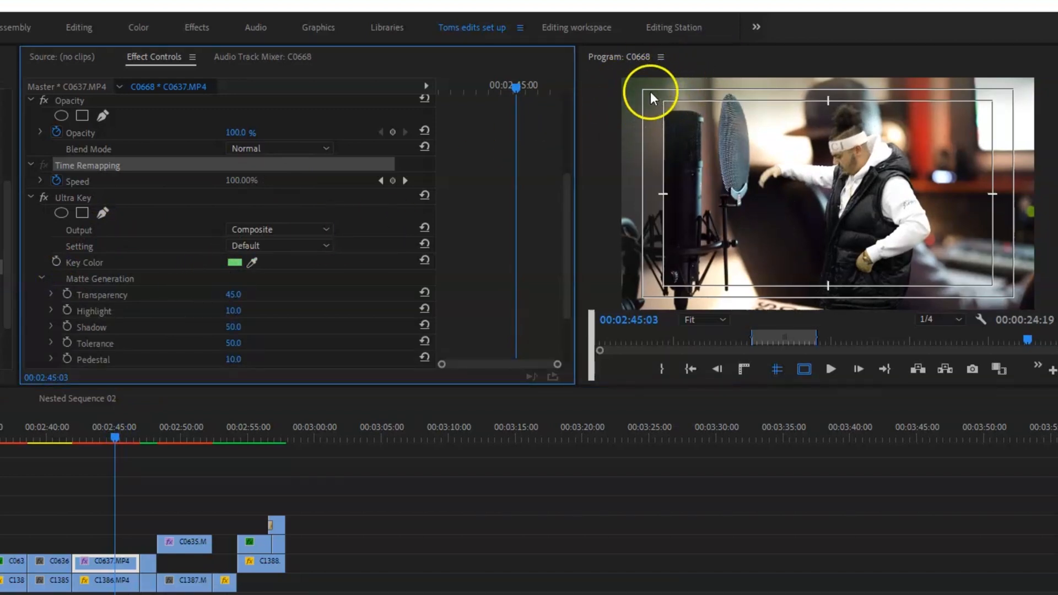
pyautogui.moveTo(567, 206); pyautogui.dragTo(504, 253)
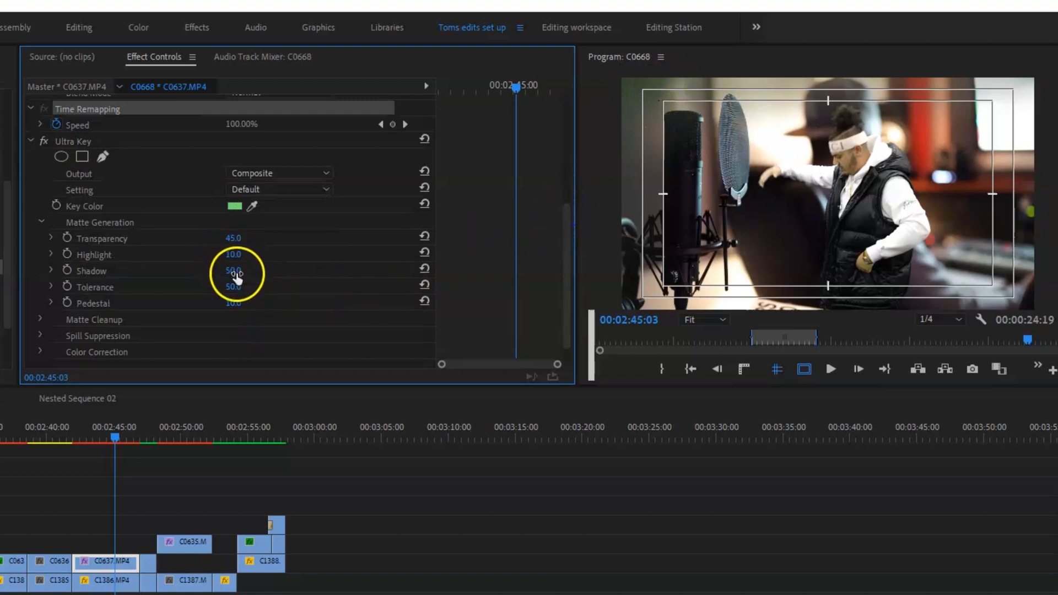
pyautogui.moveTo(231, 288); pyautogui.dragTo(253, 302)
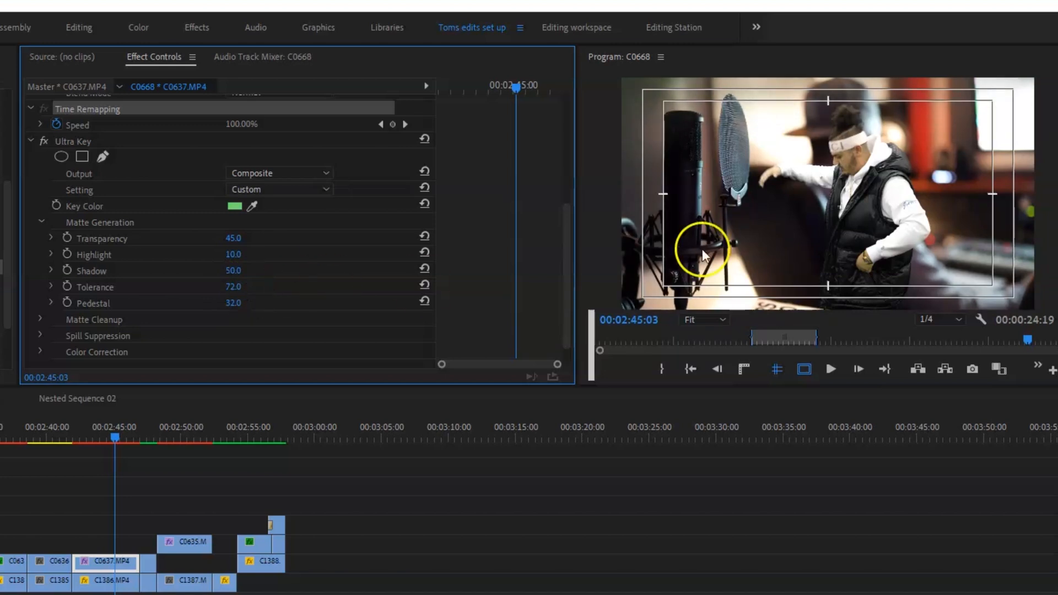
# Draw a freehand opacity mask around the performer in C0637.MP4 with a feather of 69, viewing the frame at 10%.
pyautogui.scroll(5, 563, 136)
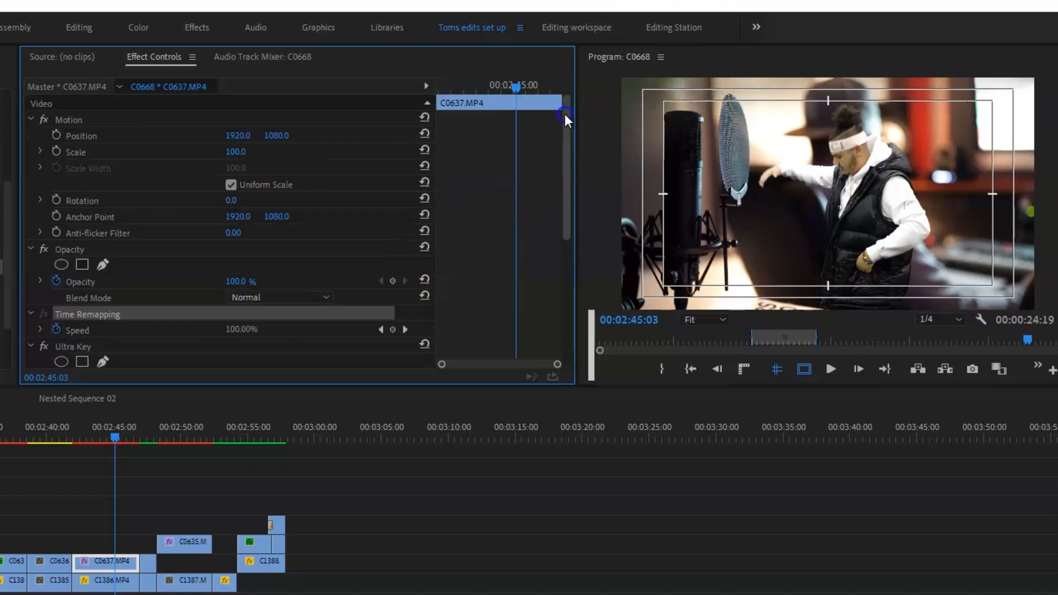
pyautogui.click(103, 265)
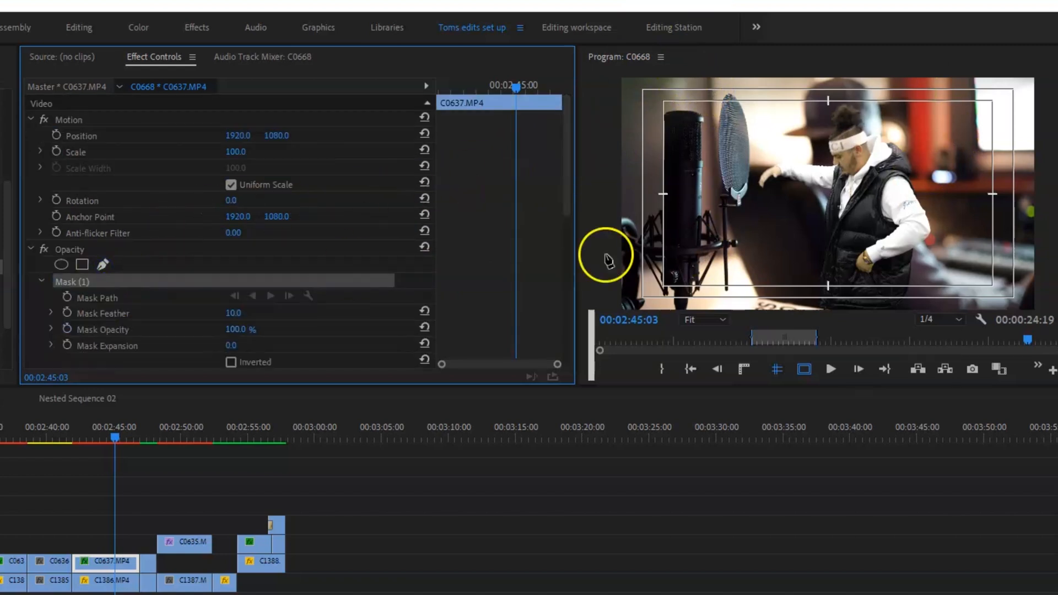
pyautogui.click(706, 318)
pyautogui.click(703, 371)
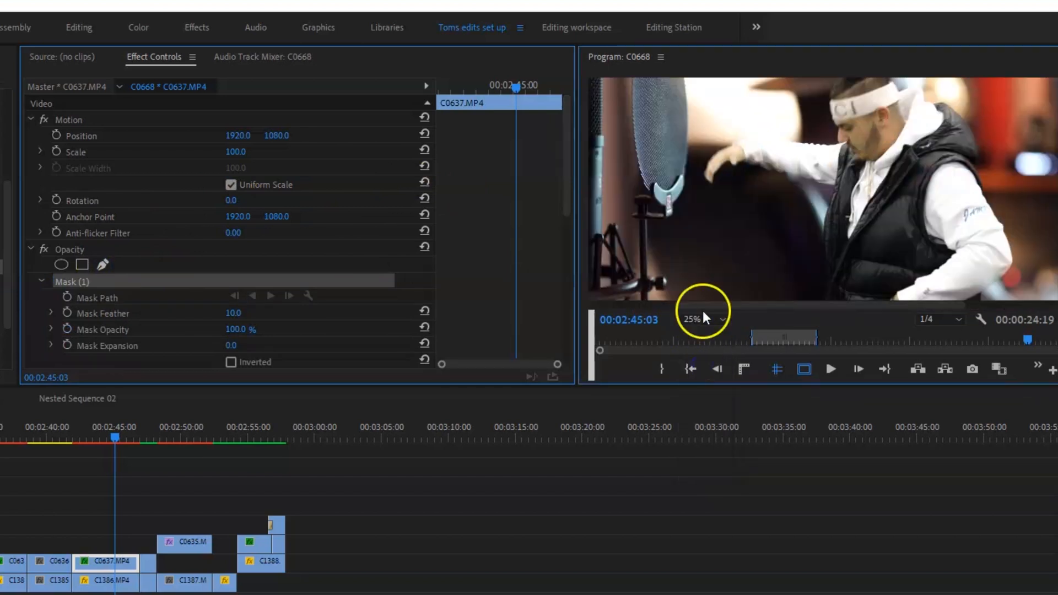
pyautogui.click(722, 319)
pyautogui.click(712, 348)
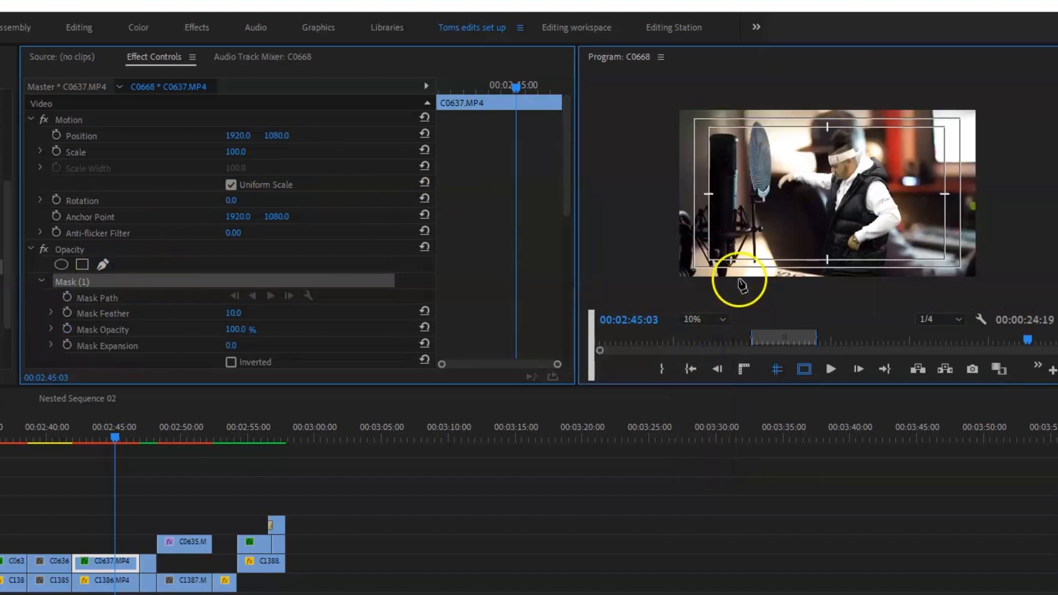
pyautogui.click(738, 279)
pyautogui.click(741, 234)
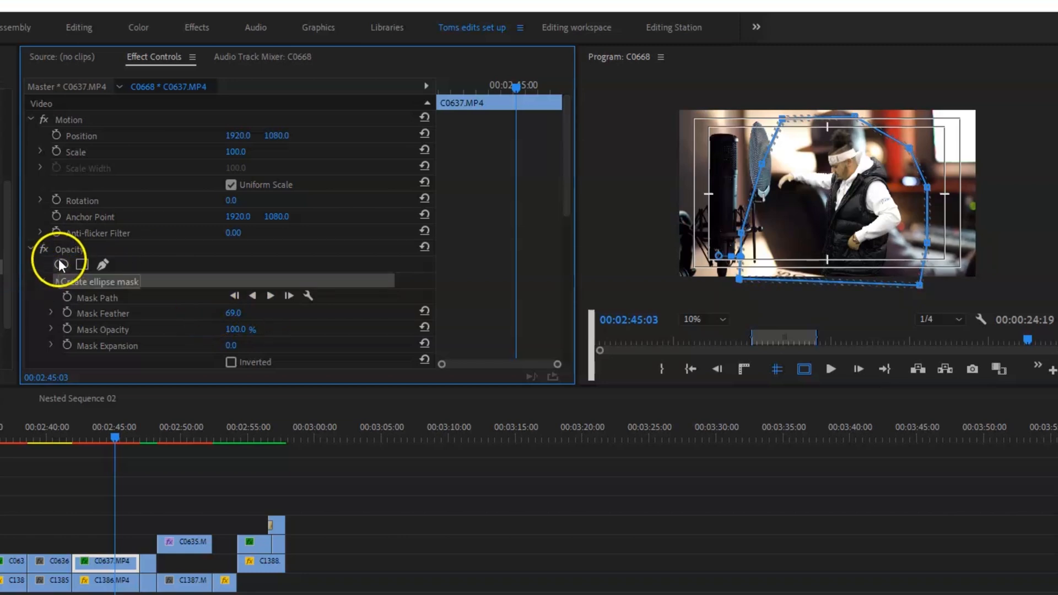
pyautogui.click(31, 248)
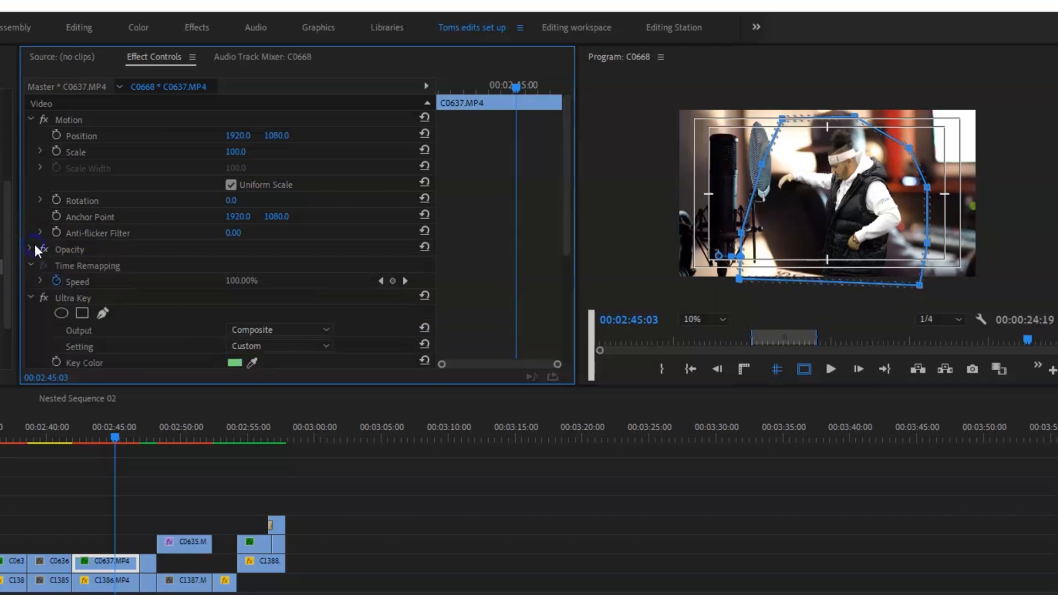
# Set the scale of the keyed clip C0637.MP4 to 85.
pyautogui.moveTo(111, 428); pyautogui.dragTo(130, 429)
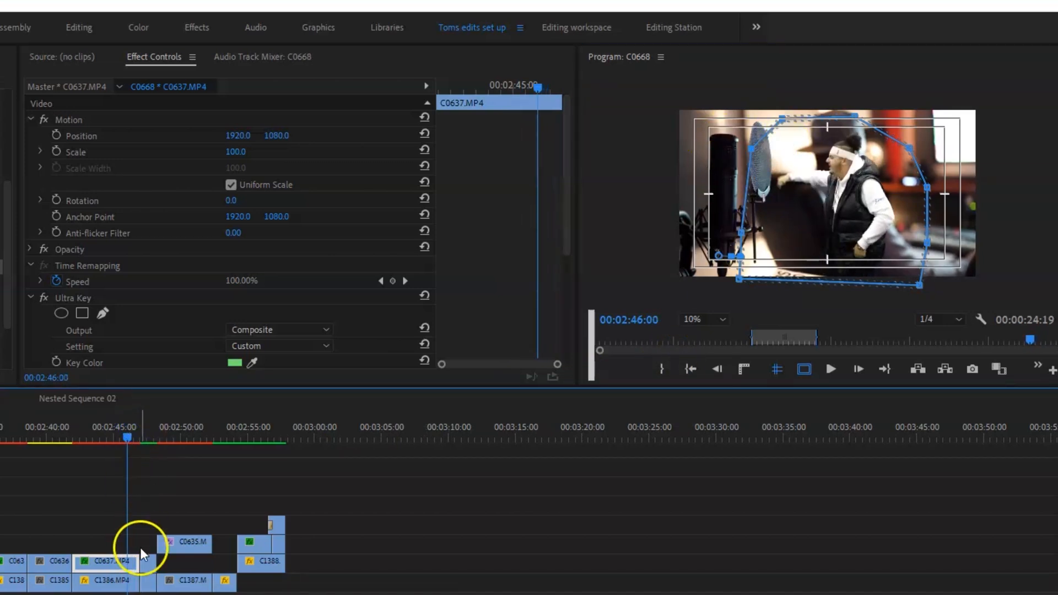
pyautogui.click(246, 150)
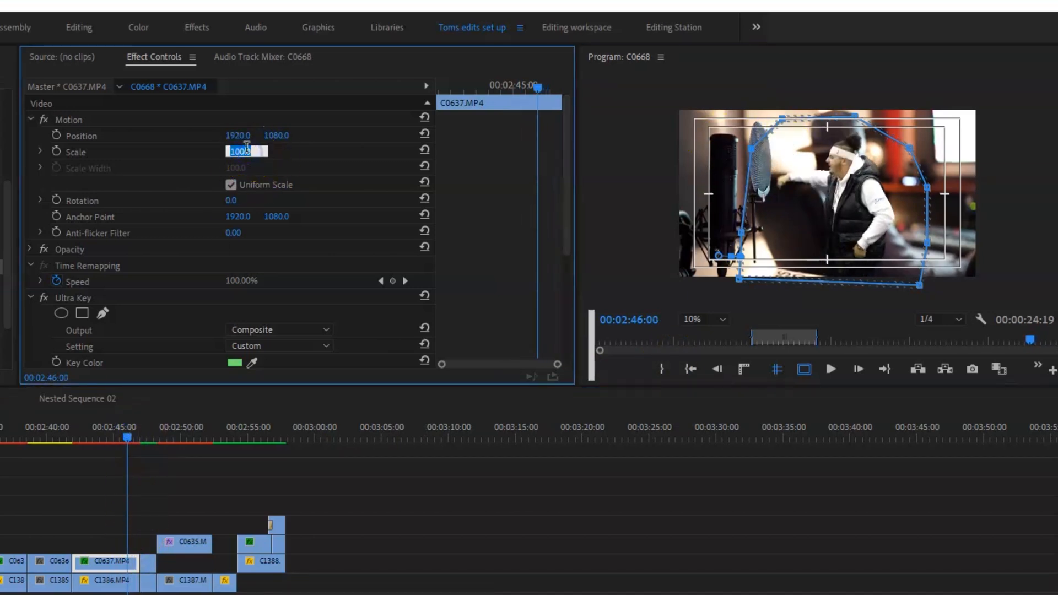
pyautogui.write('85')
pyautogui.press('Return')
pyautogui.click(242, 153)
# Play back the C0637.MP4 composite from its start to review the scaled performer beside the microphone.
pyautogui.moveTo(137, 434); pyautogui.dragTo(115, 429)
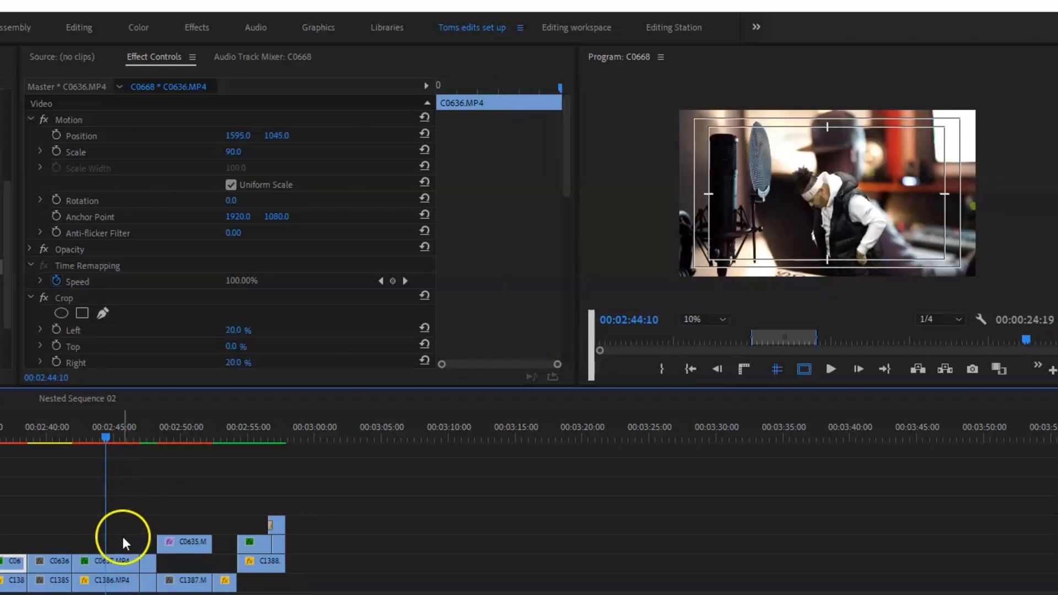
pyautogui.moveTo(109, 435); pyautogui.dragTo(78, 440)
pyautogui.press('space')
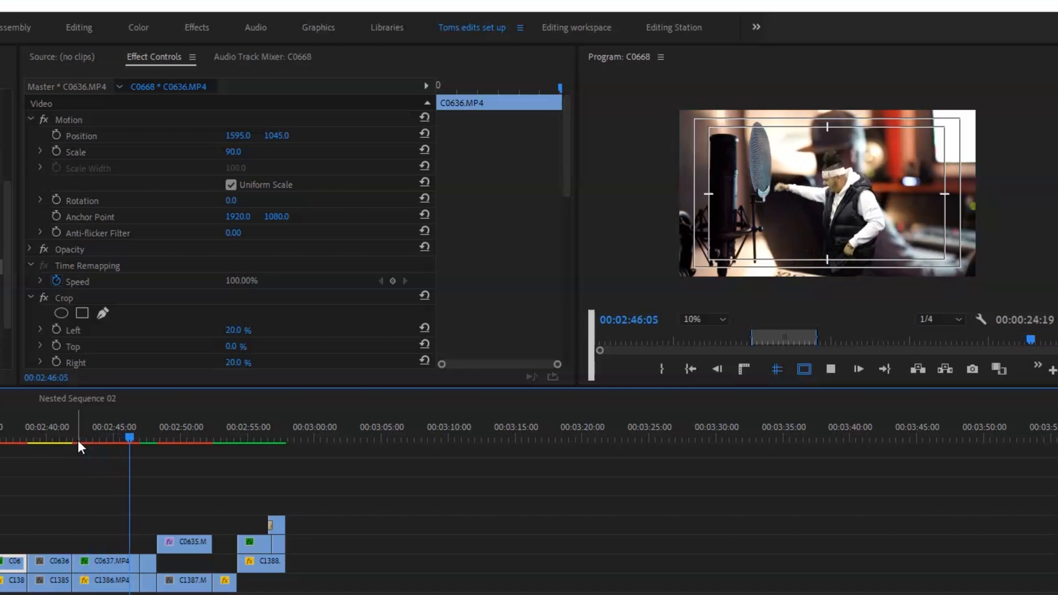
pyautogui.press('space')
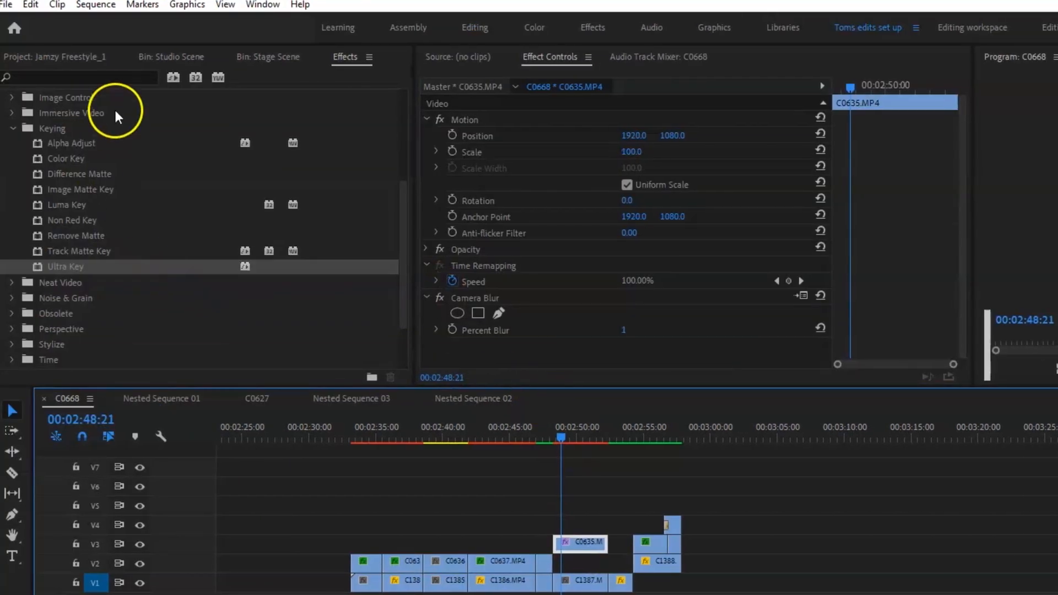
# Apply the Crop effect to the clip C0635.MP4 and crop 20% from both the left and right sides.
pyautogui.click(114, 78)
pyautogui.write('crop')
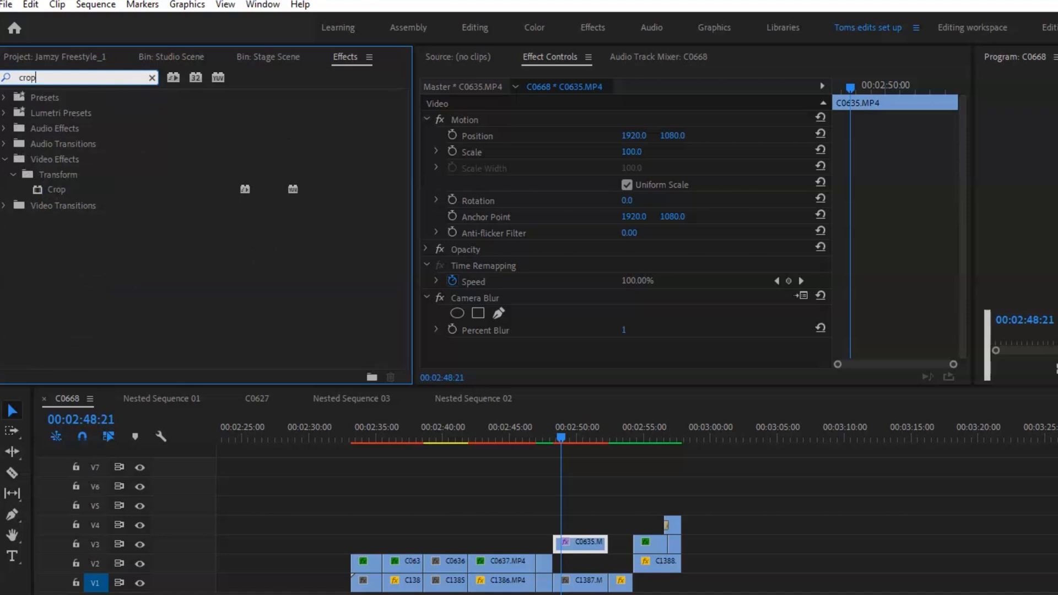
pyautogui.moveTo(55, 189); pyautogui.dragTo(546, 325)
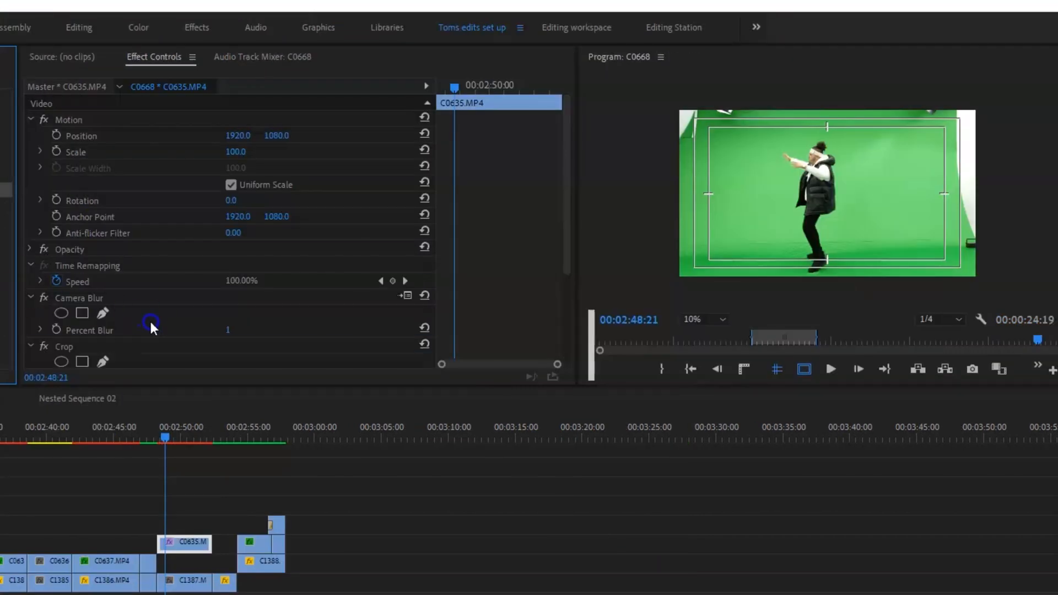
pyautogui.scroll(-3, 546, 319)
pyautogui.click(227, 250)
pyautogui.write('20')
pyautogui.press('Return')
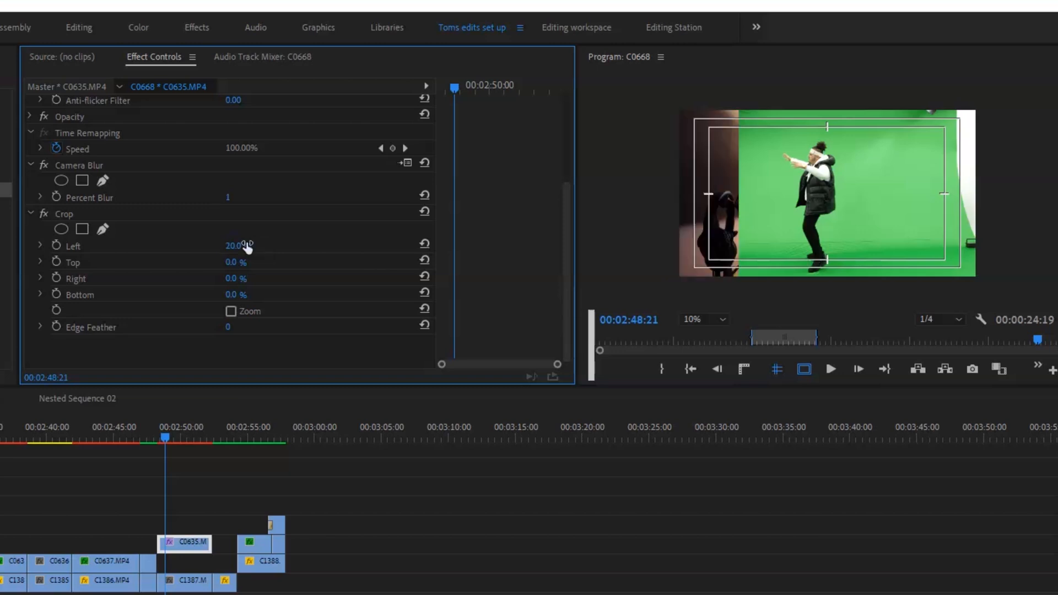
pyautogui.click(235, 279)
pyautogui.write('20')
pyautogui.press('Return')
# Apply Ultra Key to C0635.MP4 and sample the green backdrop beside the performer as its key color.
pyautogui.click(6, 57)
pyautogui.scroll(-3, 5, 220)
pyautogui.click(1, 231)
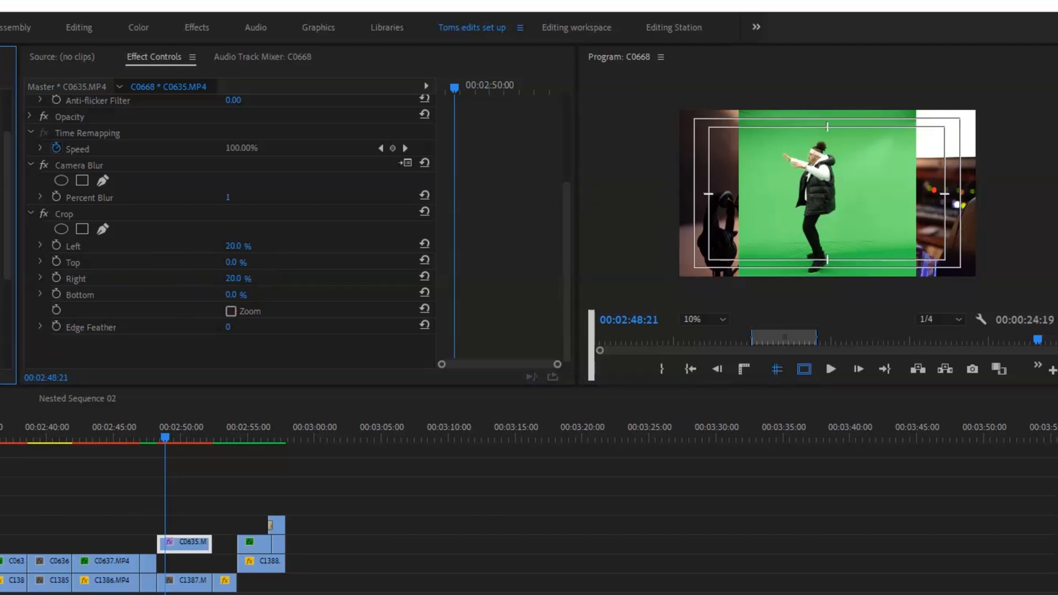
pyautogui.moveTo(2, 325); pyautogui.dragTo(141, 331)
pyautogui.click(251, 300)
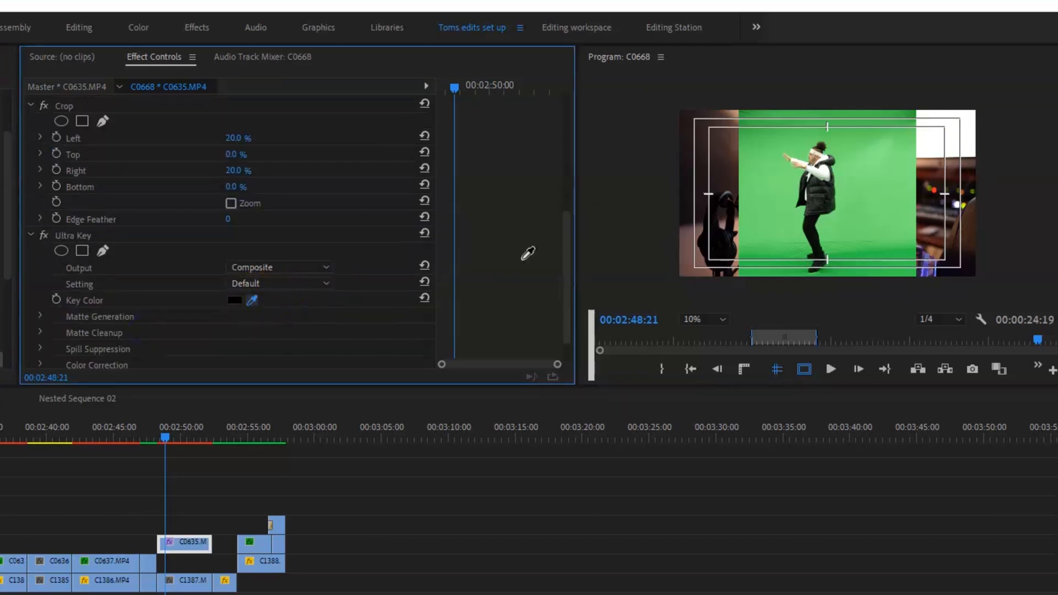
pyautogui.click(772, 177)
# Set the Ultra Key matte generation of C0635.MP4 to transparency 50, tolerance 77 and pedestal 38.
pyautogui.click(40, 277)
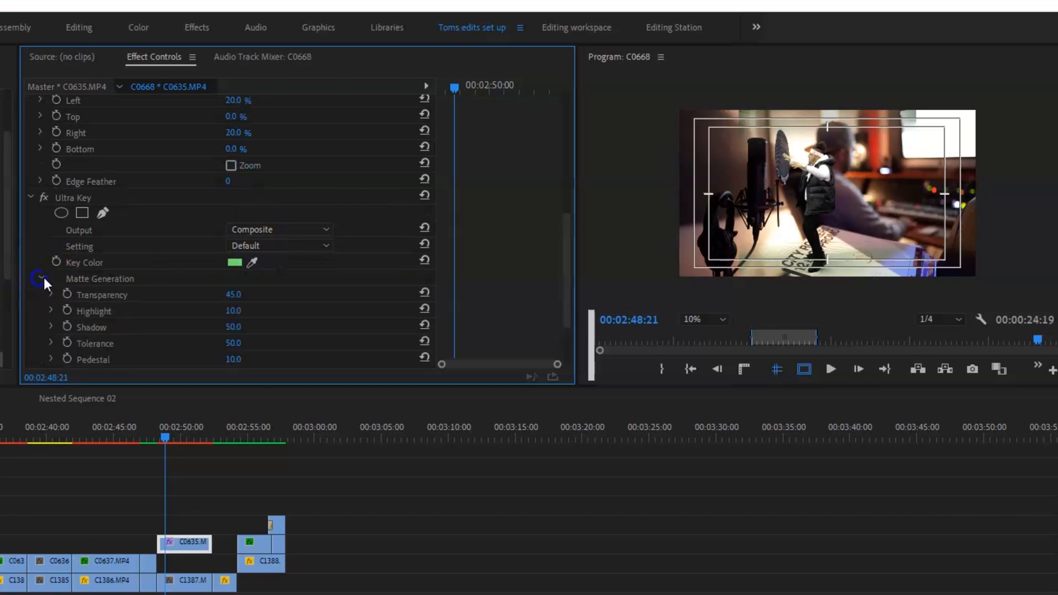
pyautogui.scroll(-2, 172, 292)
pyautogui.moveTo(229, 269); pyautogui.dragTo(248, 282)
pyautogui.click(230, 218)
pyautogui.write('50')
pyautogui.press('Return')
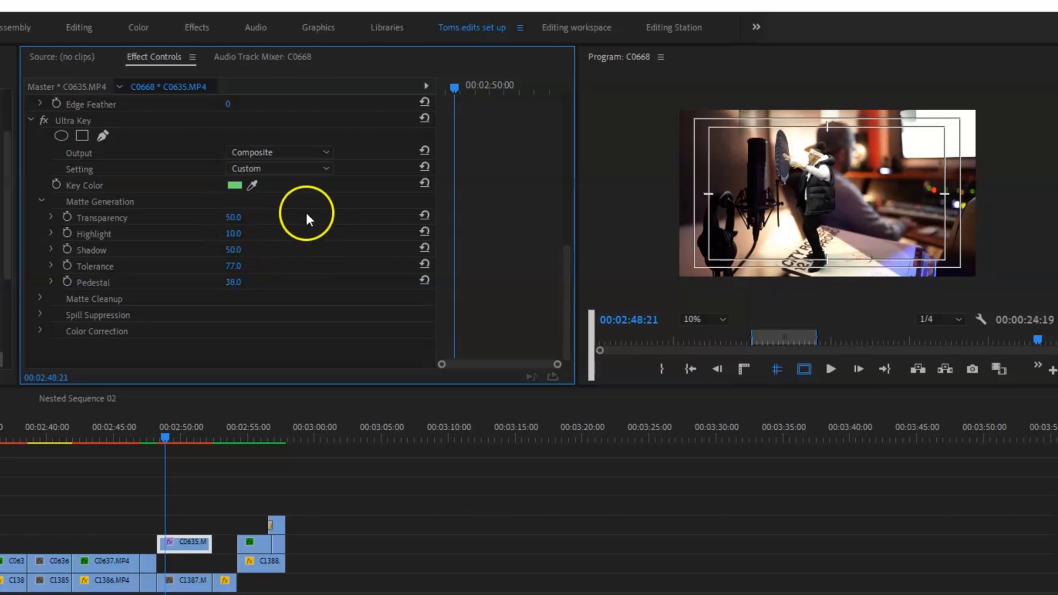
# Set the matte cleanup of C0635.MP4 to choke 41, soften 15 and contrast 17.
pyautogui.click(40, 298)
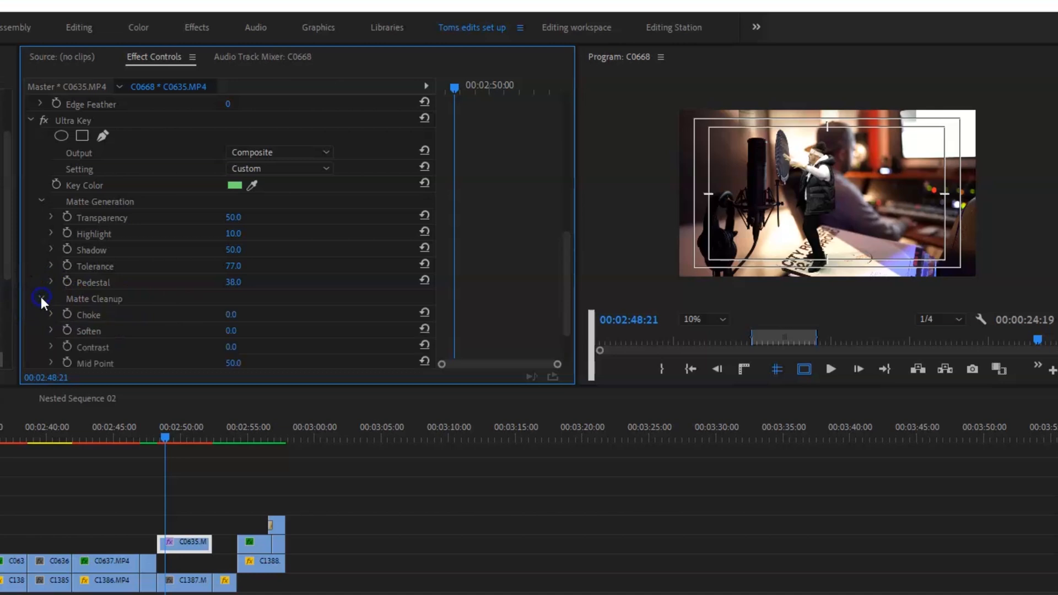
pyautogui.scroll(-2, 103, 303)
pyautogui.moveTo(230, 268); pyautogui.dragTo(228, 267)
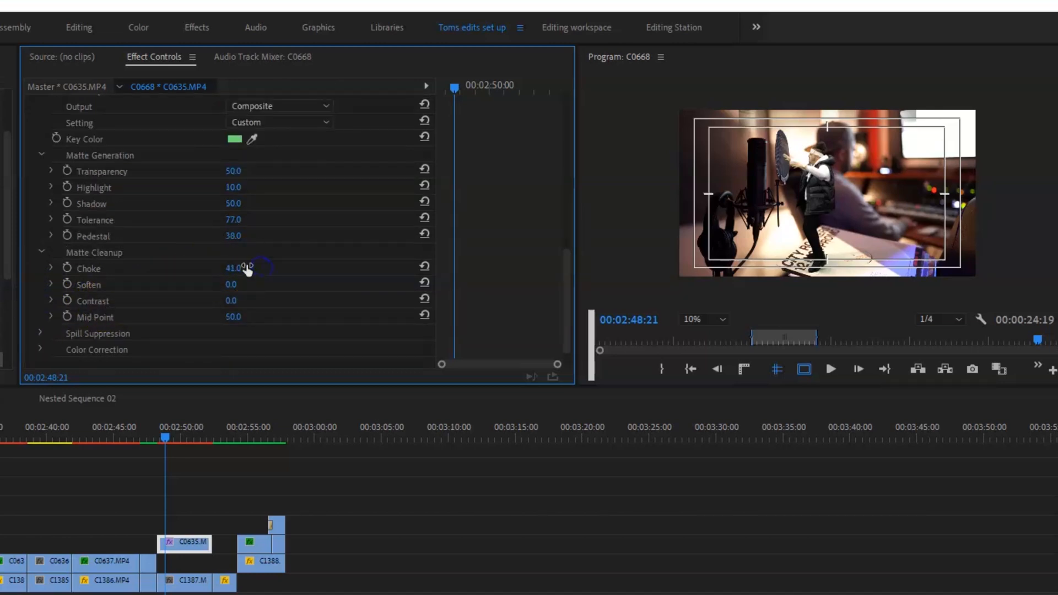
pyautogui.click(242, 283)
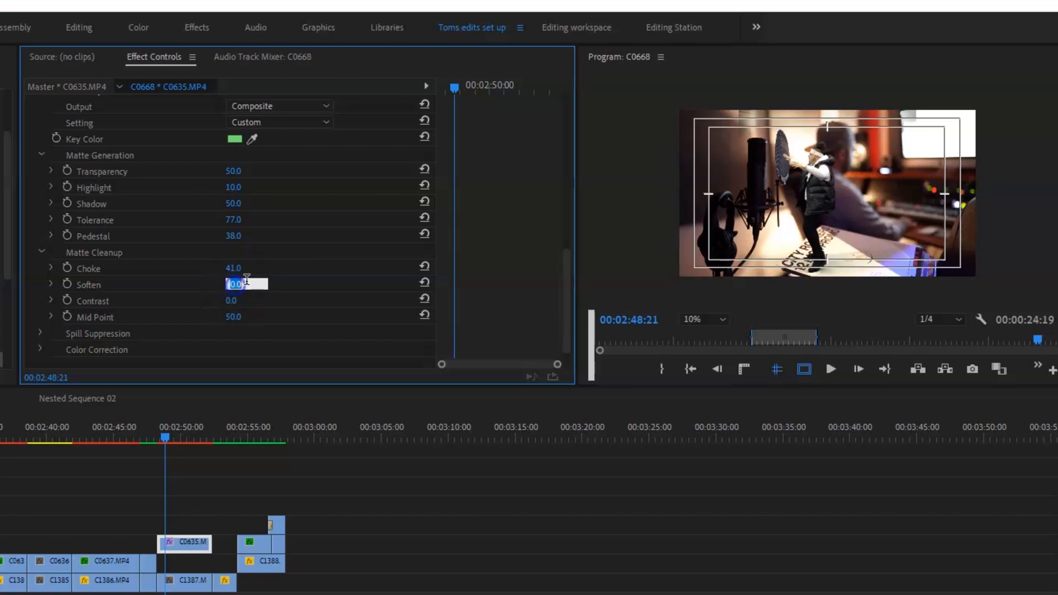
pyautogui.write('15')
pyautogui.press('Return')
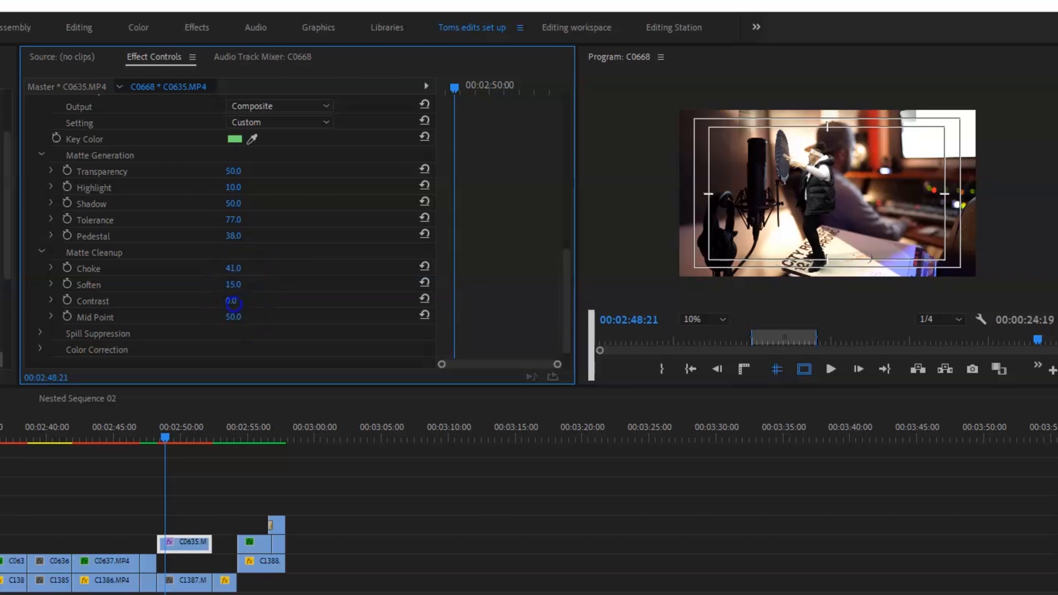
pyautogui.moveTo(233, 304)
pyautogui.mouseDown()
pyautogui.moveTo(290, 307)
pyautogui.moveTo(242, 306)
pyautogui.mouseUp()
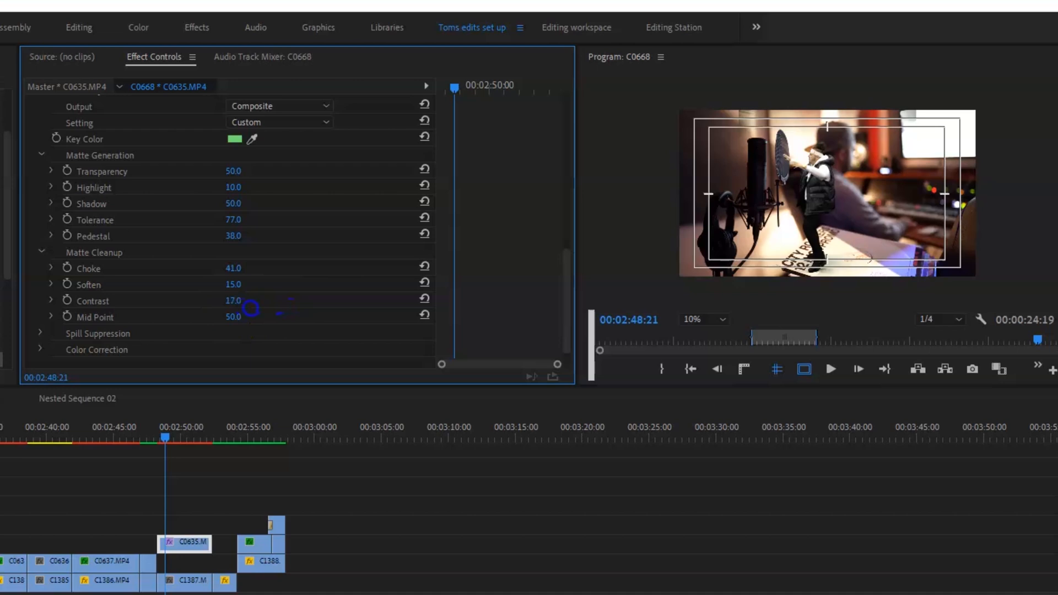
# Draw a freeform opacity mask around the performer and pop filter on C0635.MP4 and set its mask feather to 57.
pyautogui.scroll(5, 70, 194)
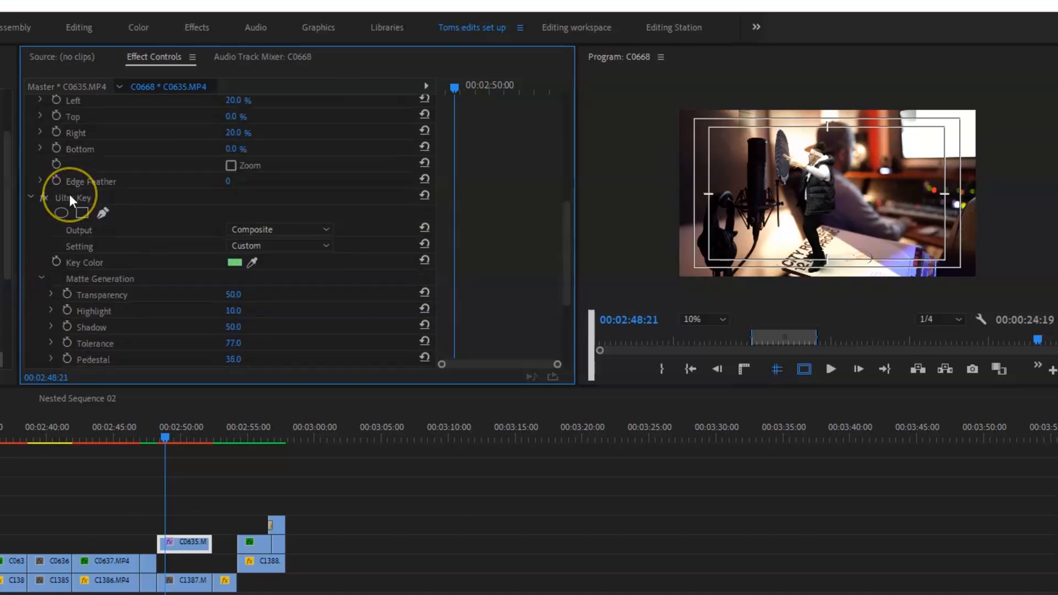
pyautogui.scroll(3, 69, 194)
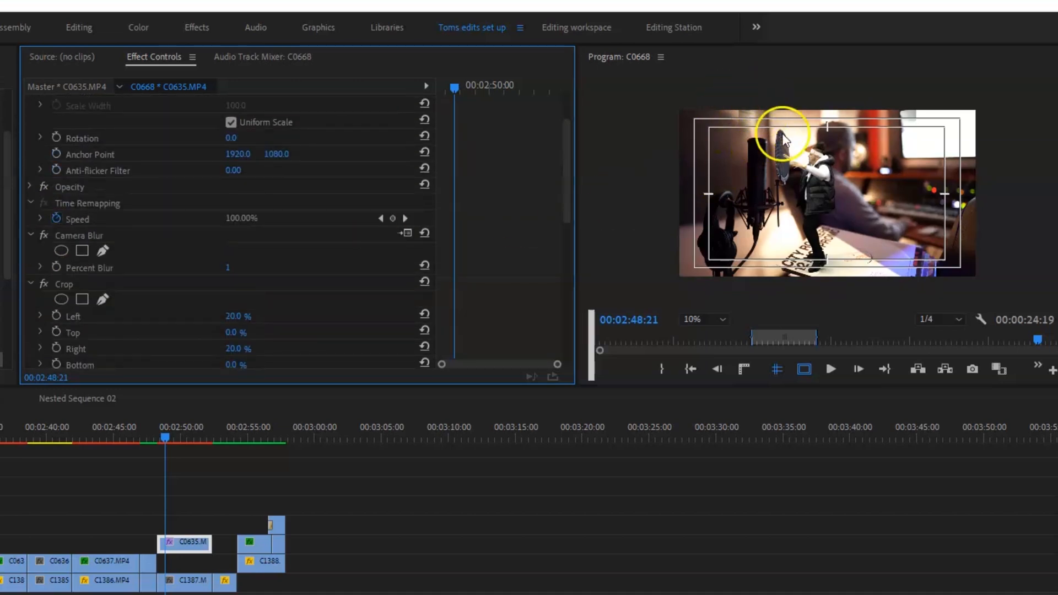
pyautogui.click(29, 187)
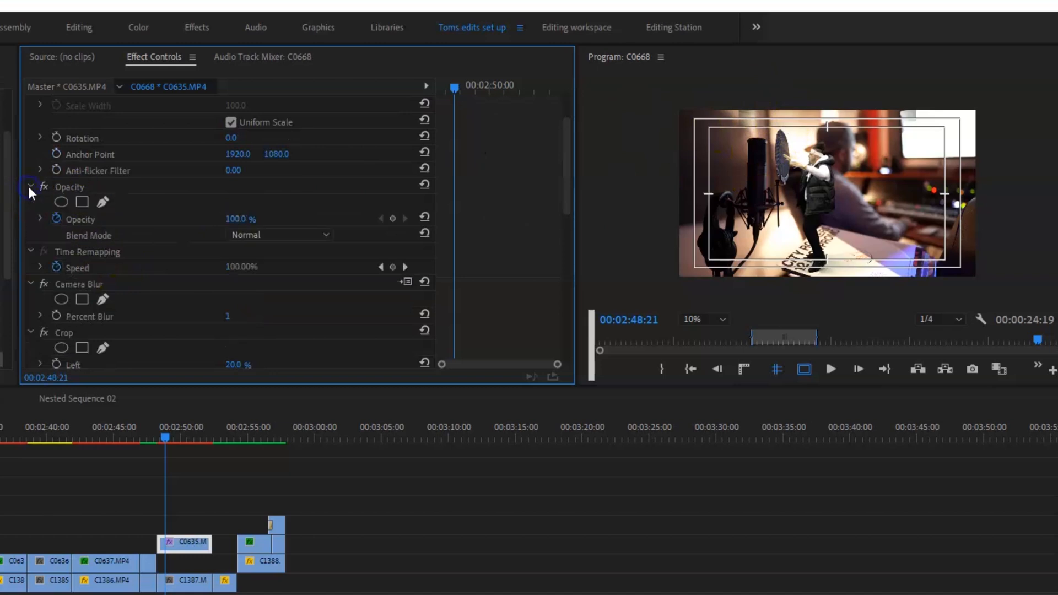
pyautogui.click(105, 204)
pyautogui.click(775, 132)
pyautogui.click(771, 170)
pyautogui.click(779, 224)
pyautogui.click(784, 264)
pyautogui.click(820, 284)
pyautogui.click(870, 271)
pyautogui.click(871, 225)
pyautogui.click(856, 150)
pyautogui.click(824, 130)
pyautogui.click(775, 132)
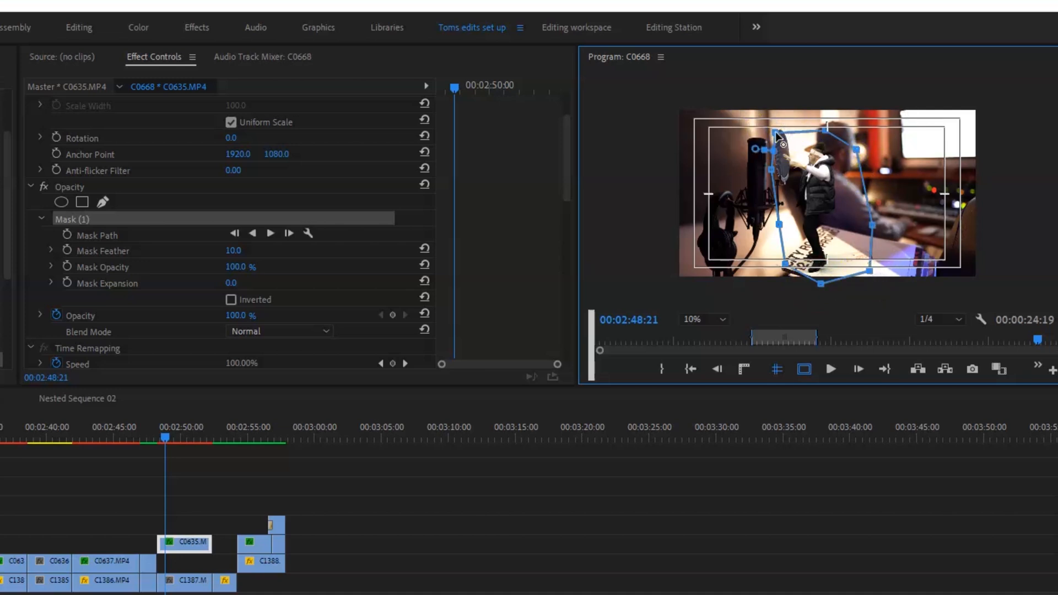
pyautogui.moveTo(234, 251); pyautogui.dragTo(271, 255)
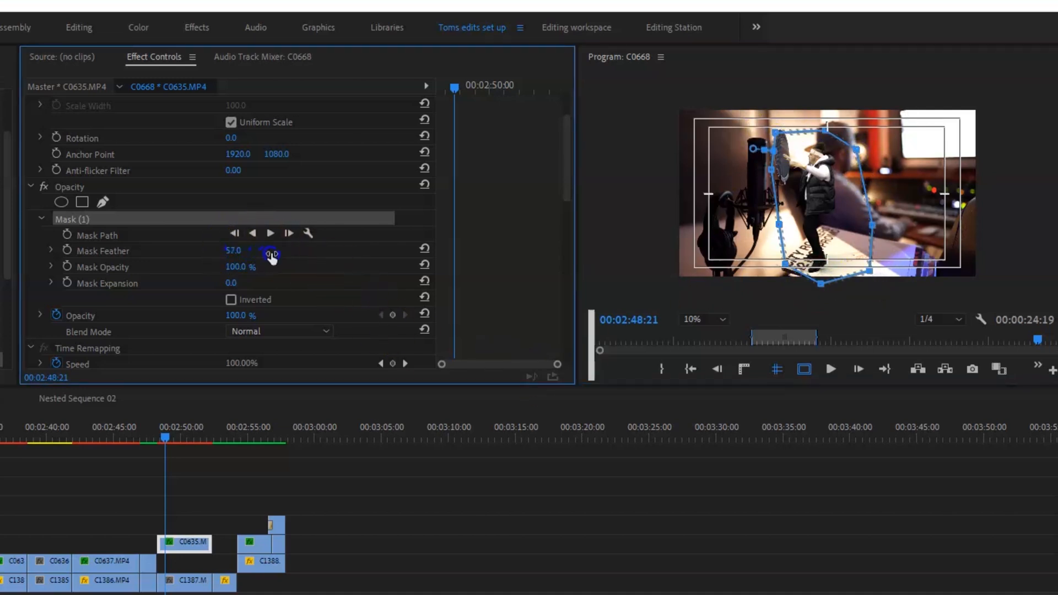
pyautogui.click(193, 489)
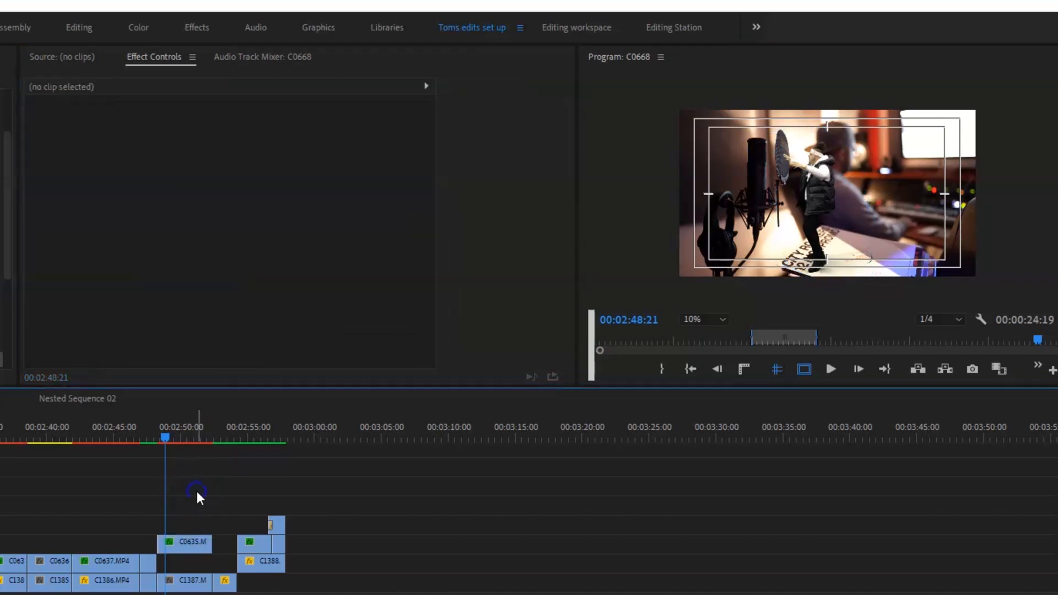
# Reposition the performer clip C0635.MP4 to 2112, 1017 so that the performer stands on the desk behind the microphone.
pyautogui.click(187, 545)
pyautogui.click(236, 135)
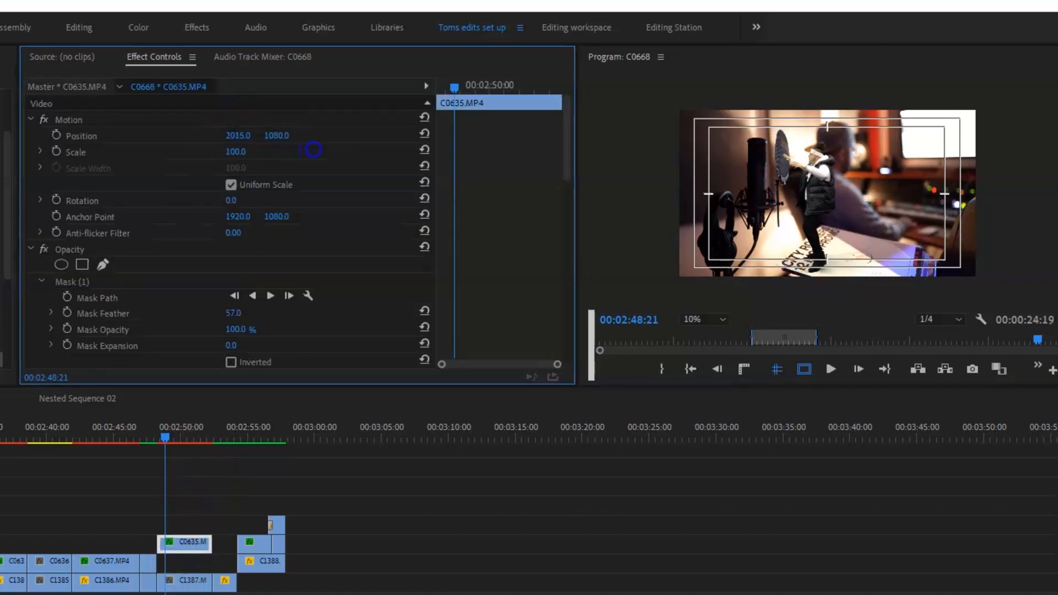
pyautogui.click(276, 136)
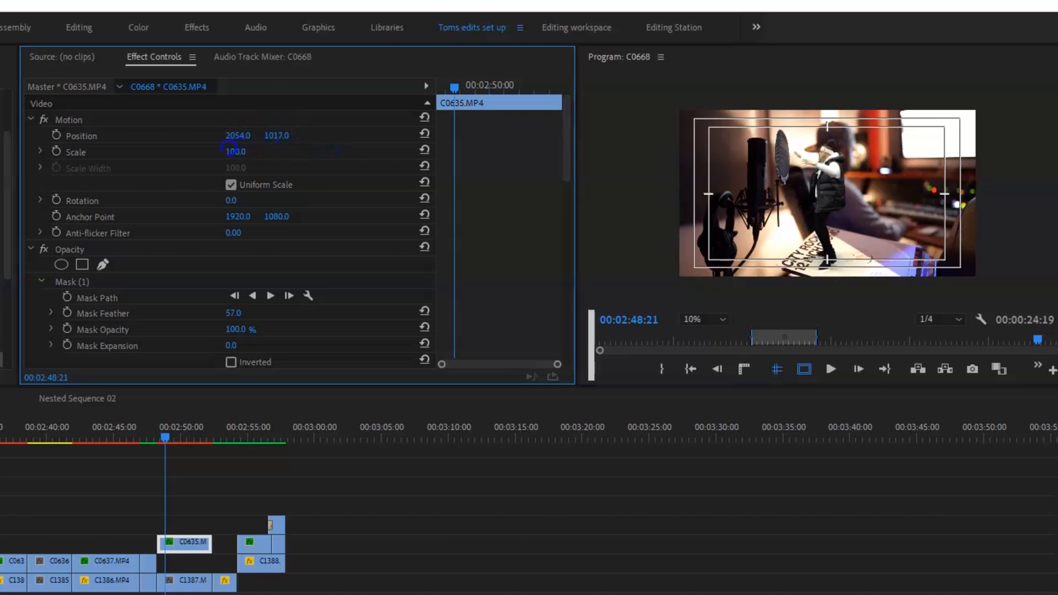
pyautogui.moveTo(246, 135); pyautogui.dragTo(275, 136)
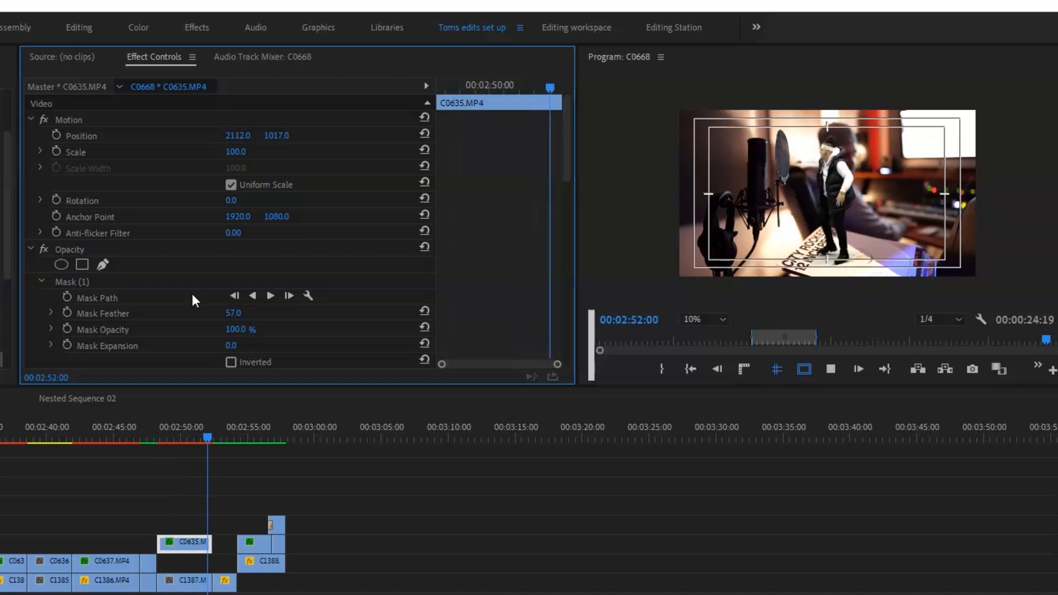
# Play back the microphone shot to review the composited performer, and return the playhead to the C0635.MP4 clip.
pyautogui.press('space')
pyautogui.press('space')
pyautogui.press('space')
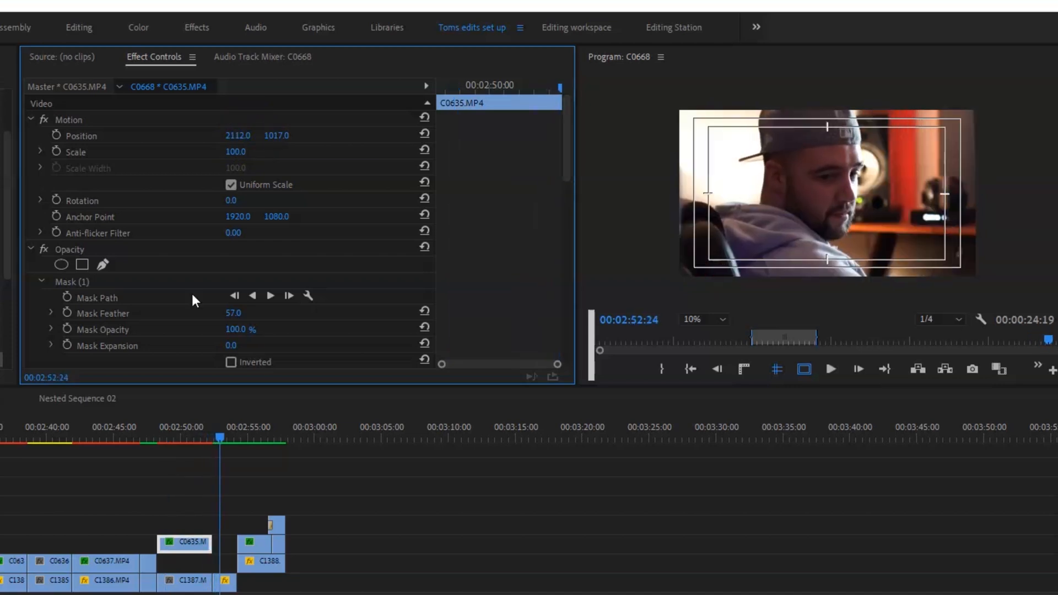
pyautogui.click(201, 442)
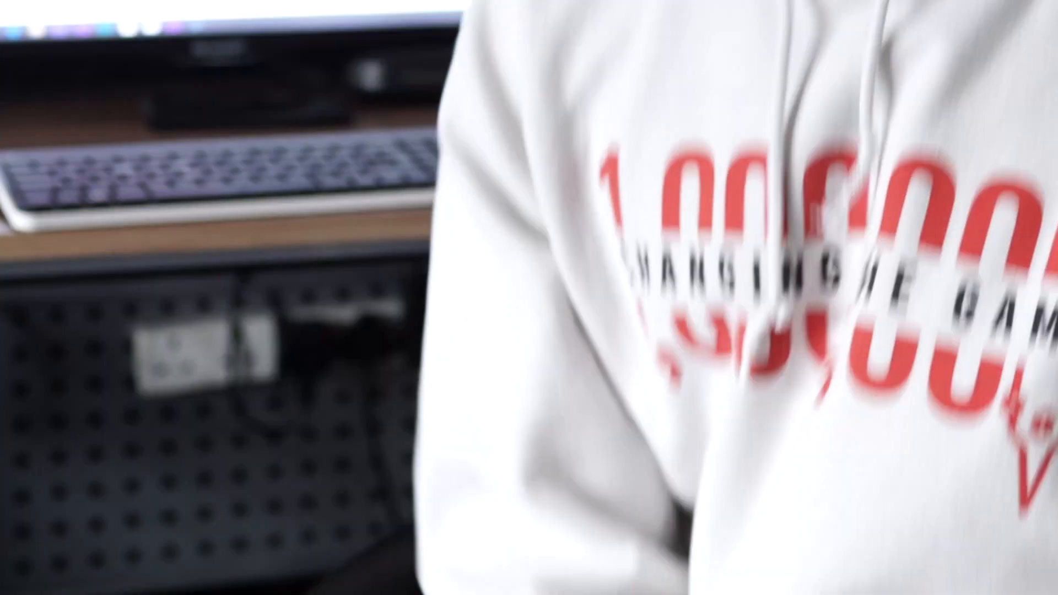